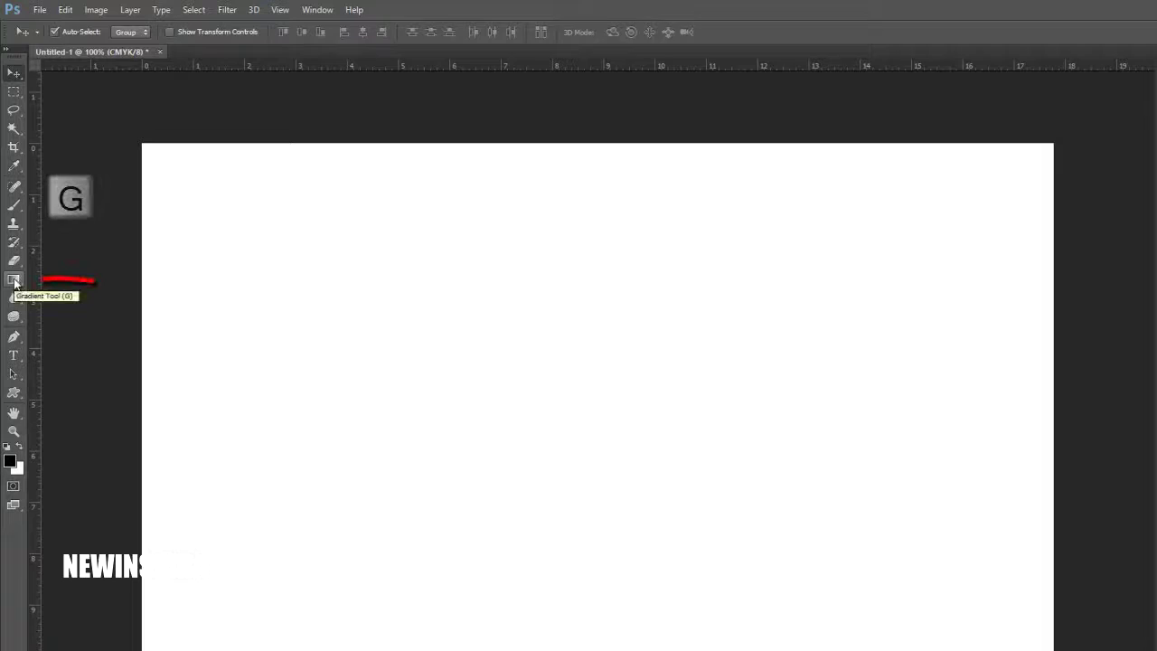
Fill the canvas with a white-to-silver radial gradient spreading outward from the centre.
left_click(15, 281)
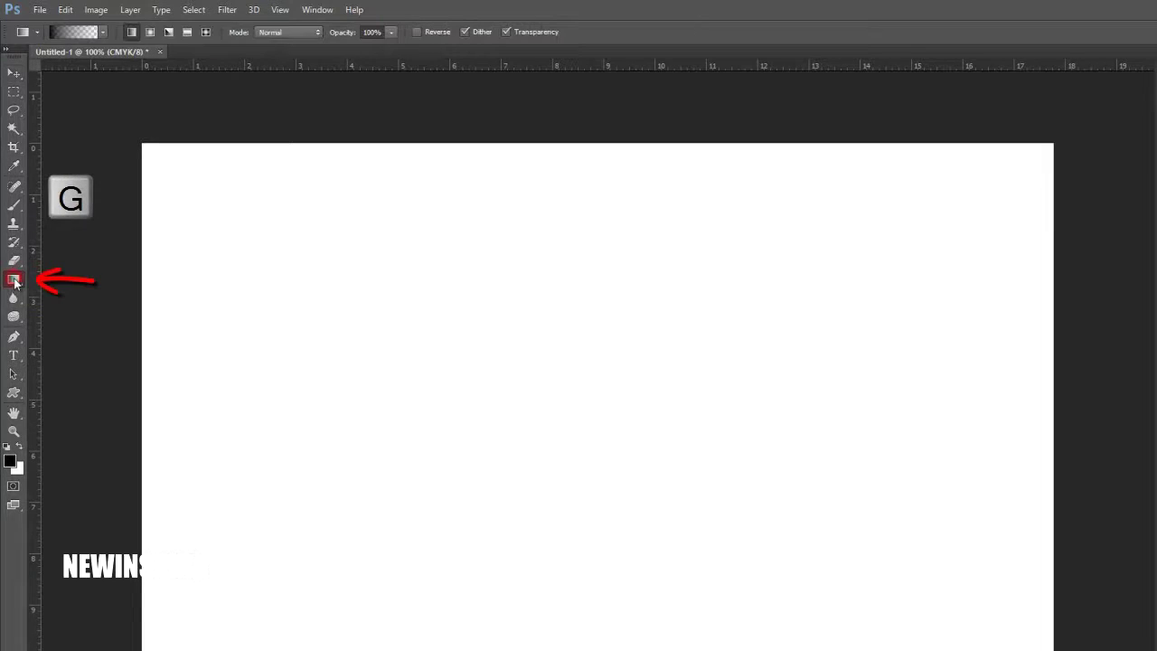
left_click(151, 34)
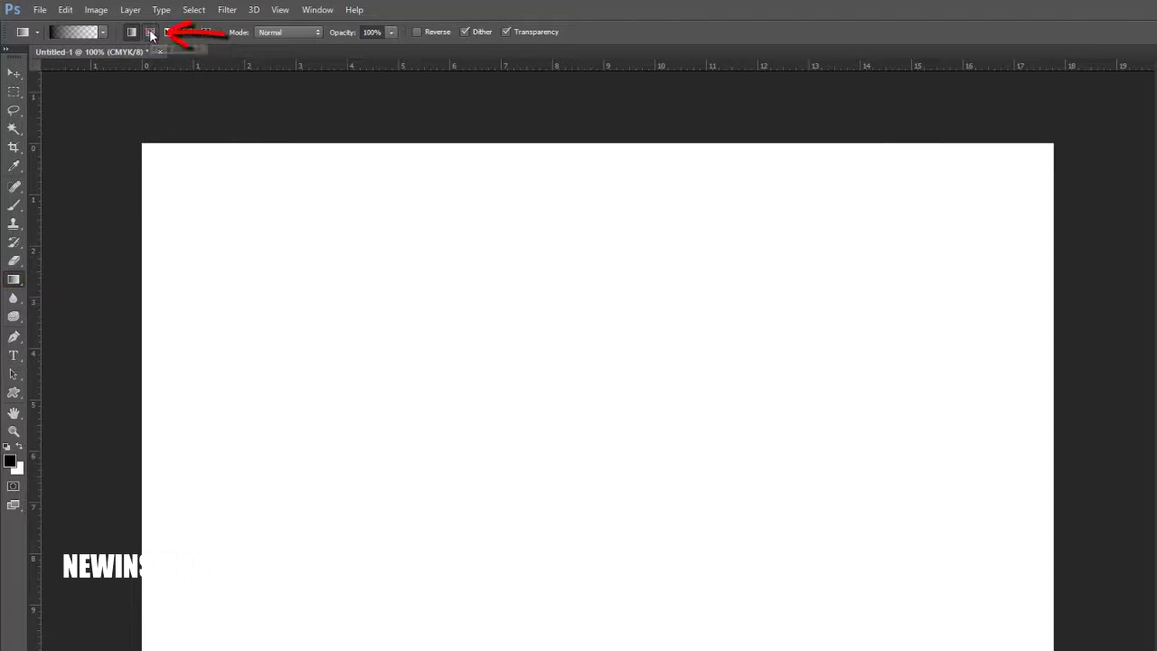
left_click(103, 34)
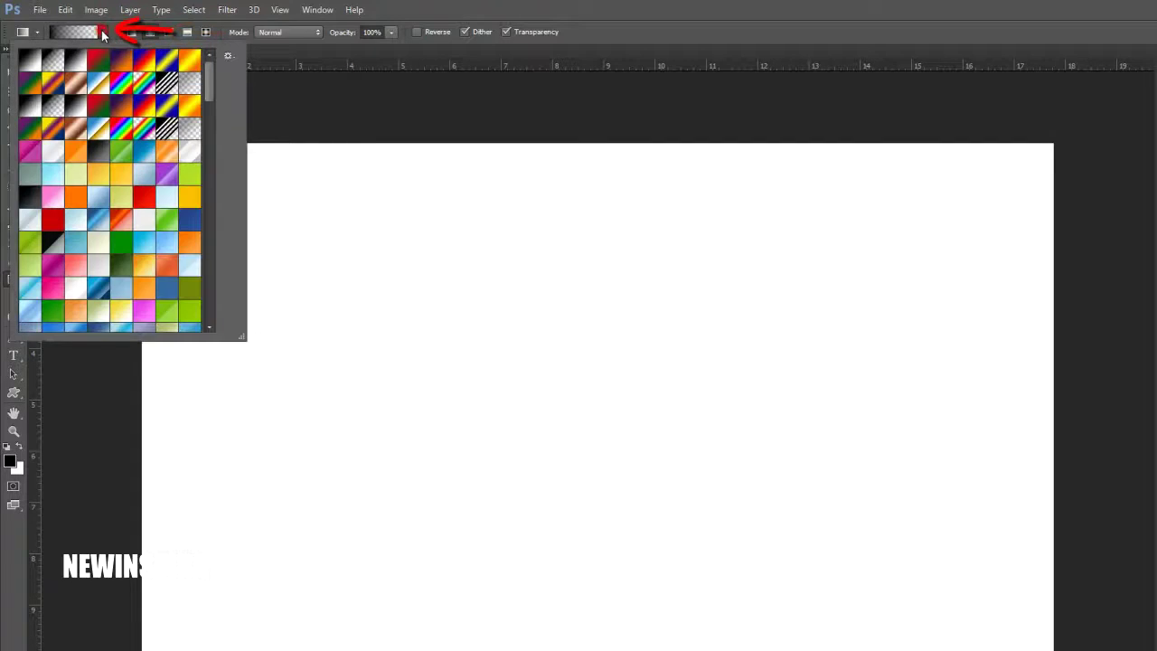
left_click_drag(209, 87, 211, 185)
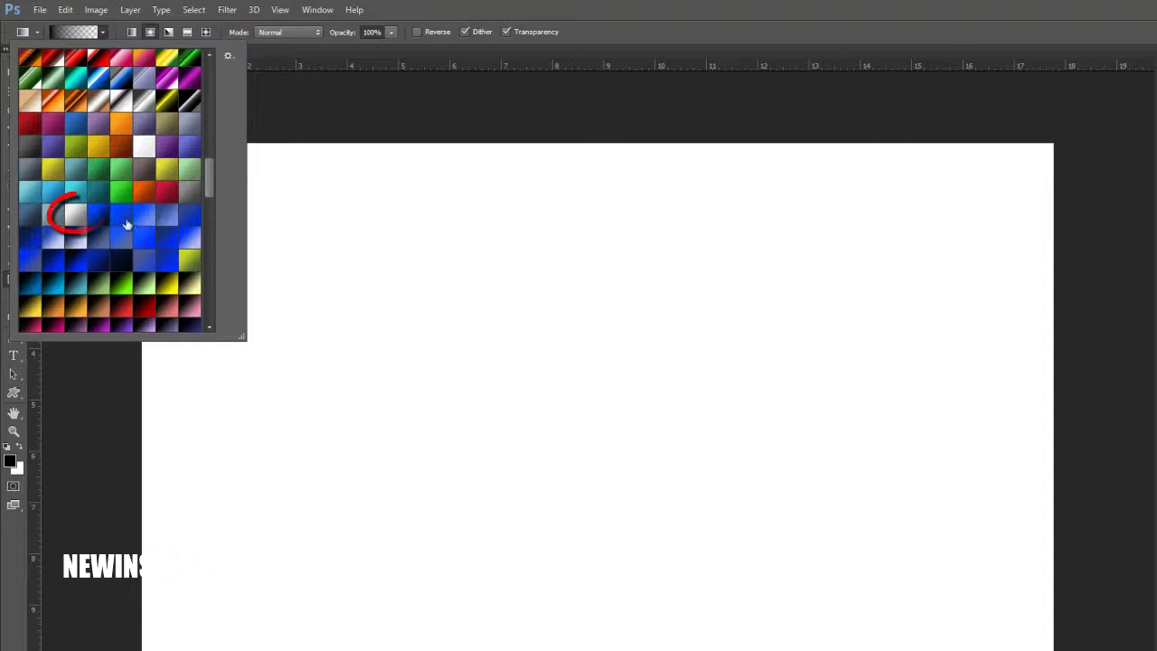
left_click(75, 214)
left_click(588, 385)
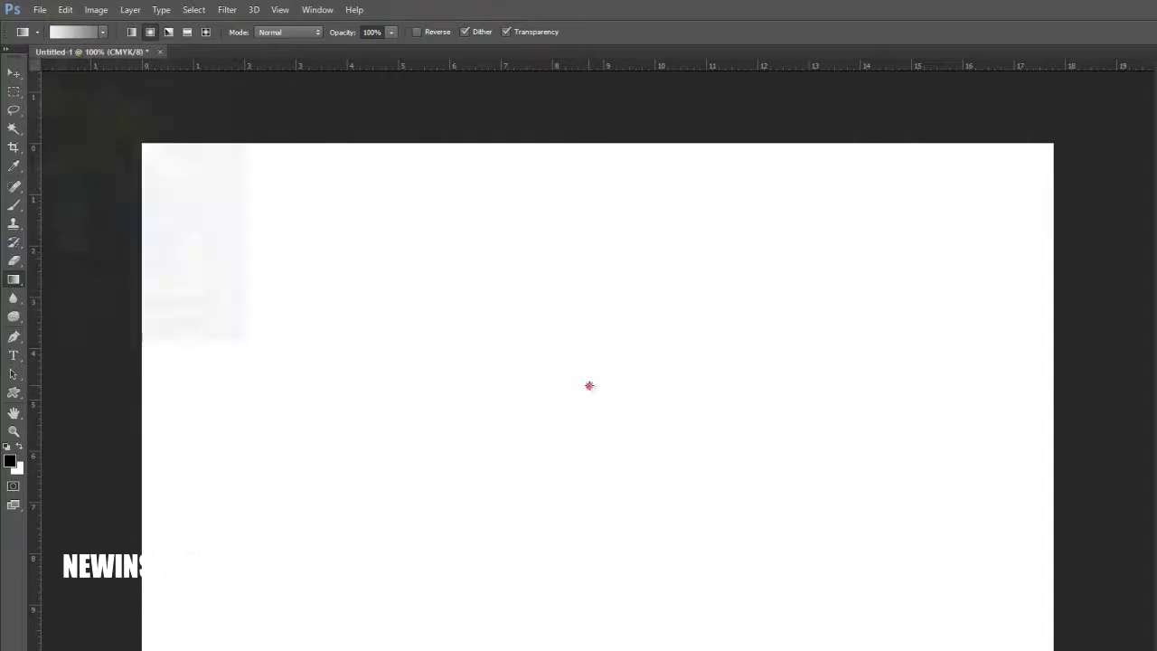
left_click_drag(588, 385, 1136, 387)
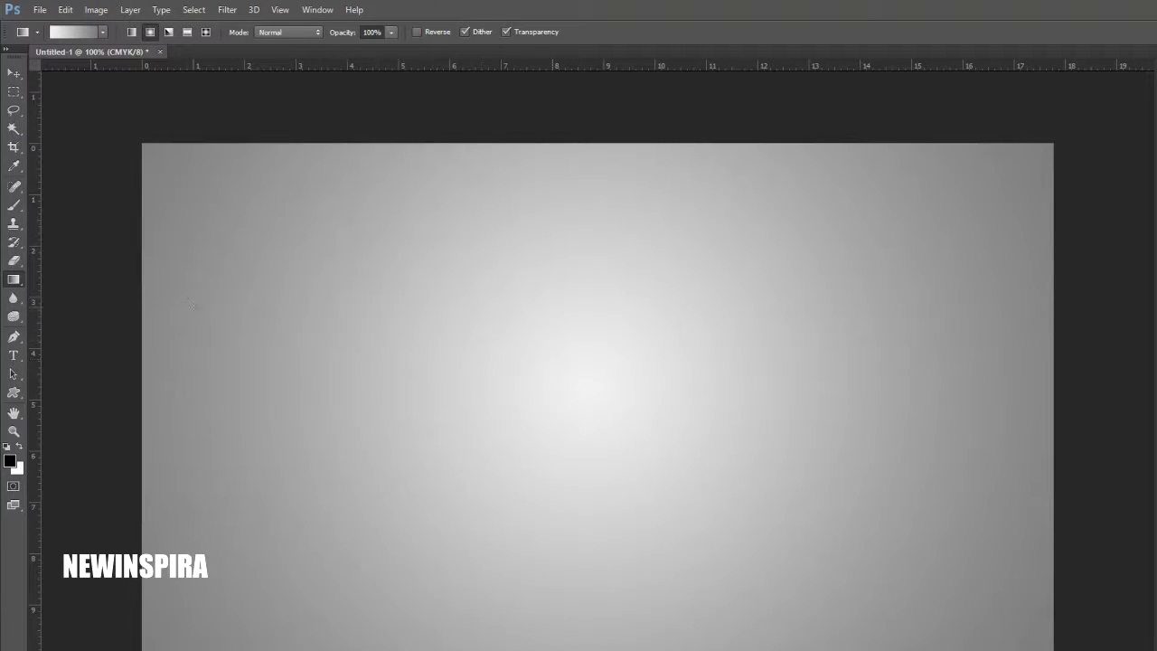
Place a fixed-size 60 × 200 px rectangular marquee selection on the canvas.
key("m")
left_click(12, 94)
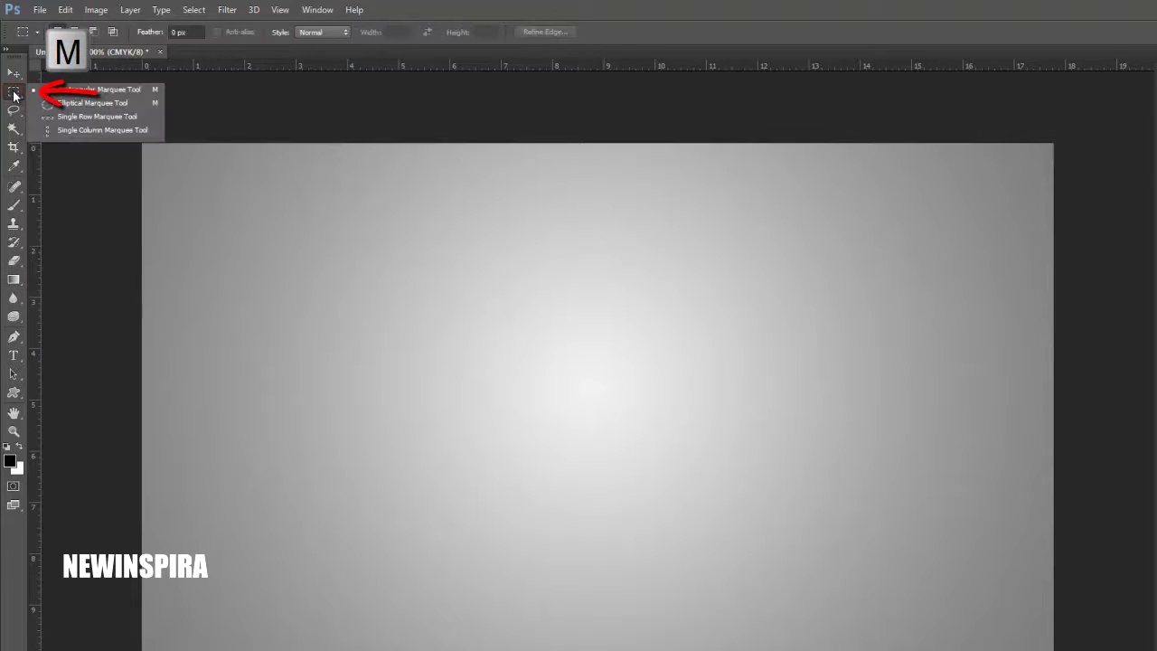
left_click(100, 90)
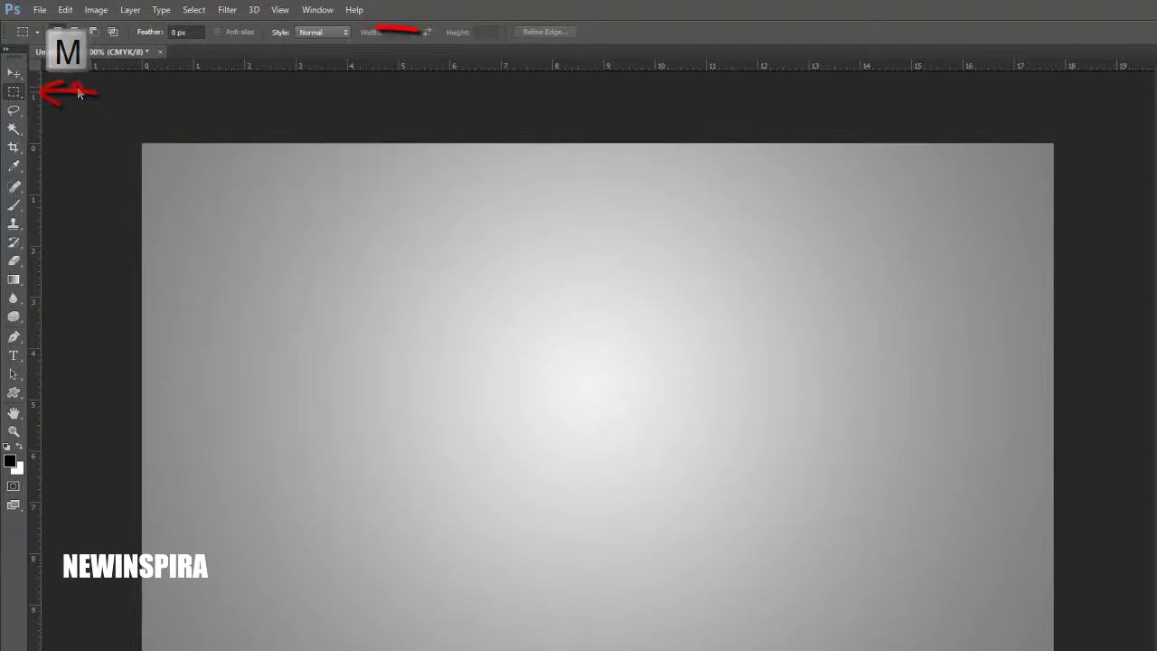
left_click(325, 36)
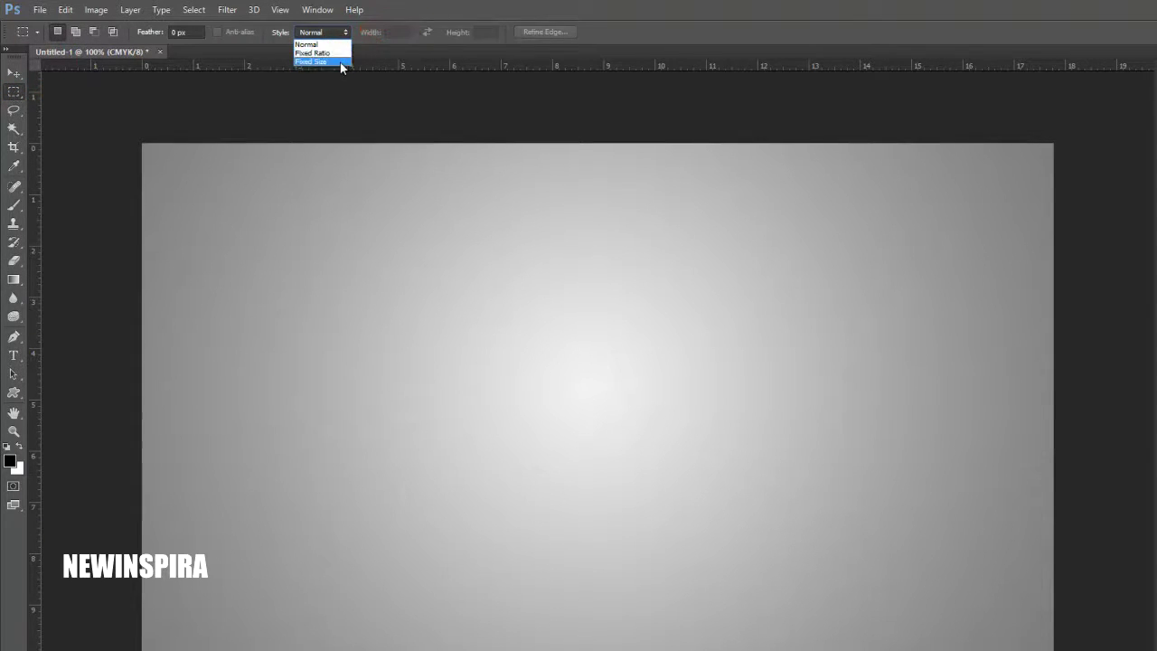
left_click(341, 64)
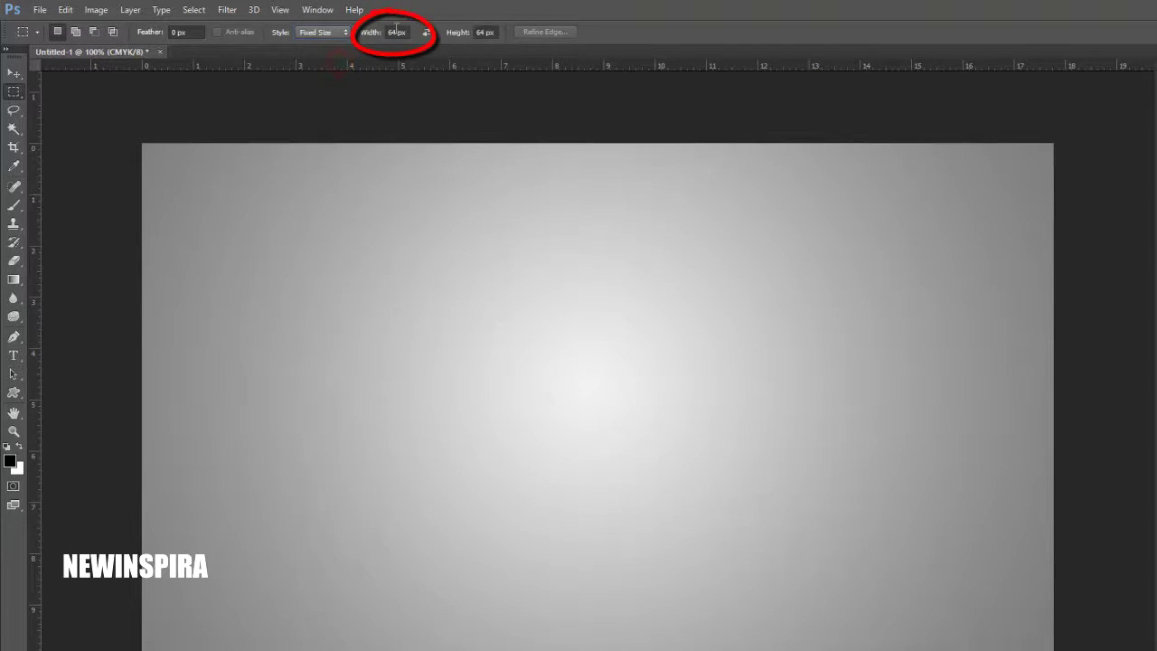
type("60")
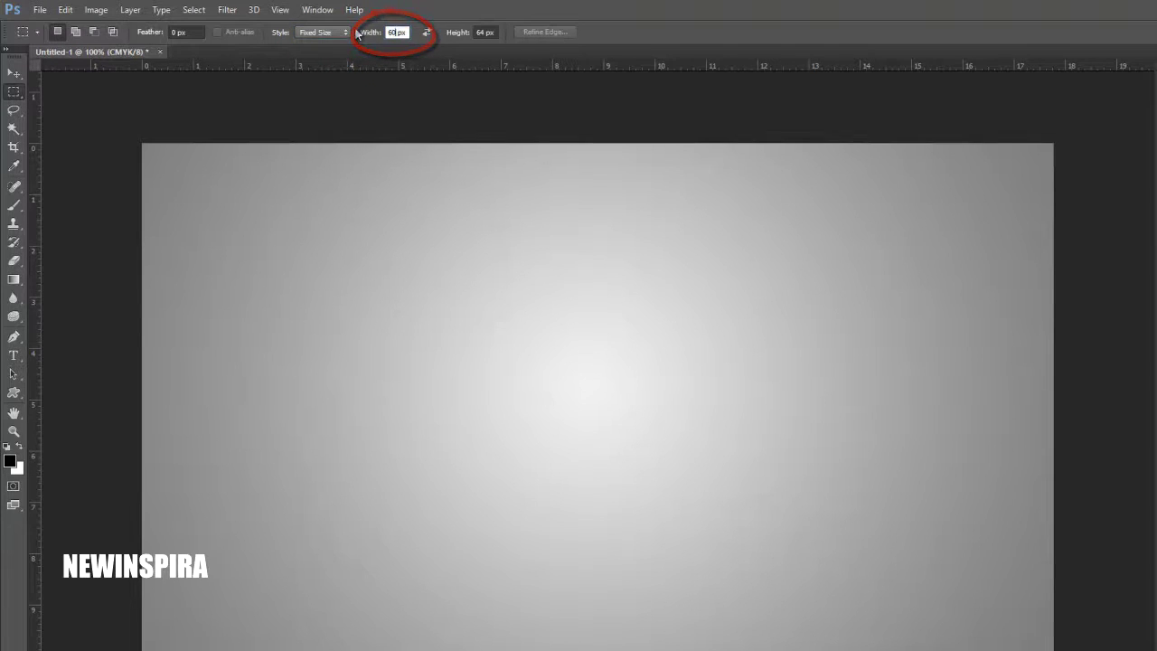
key("Tab")
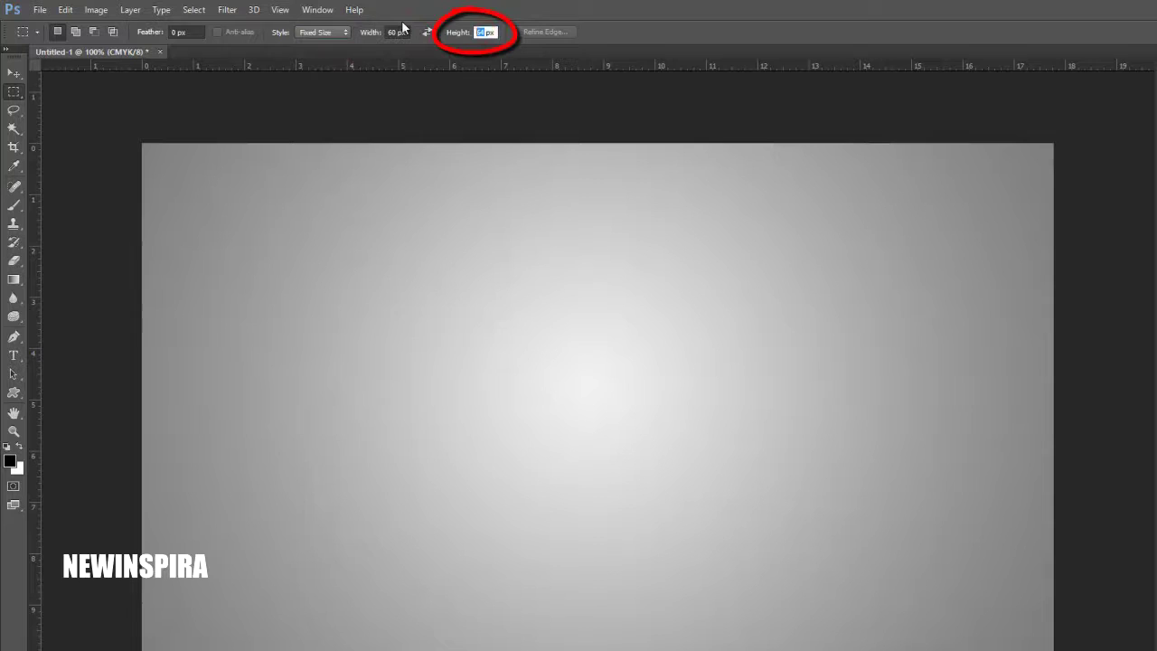
type("200")
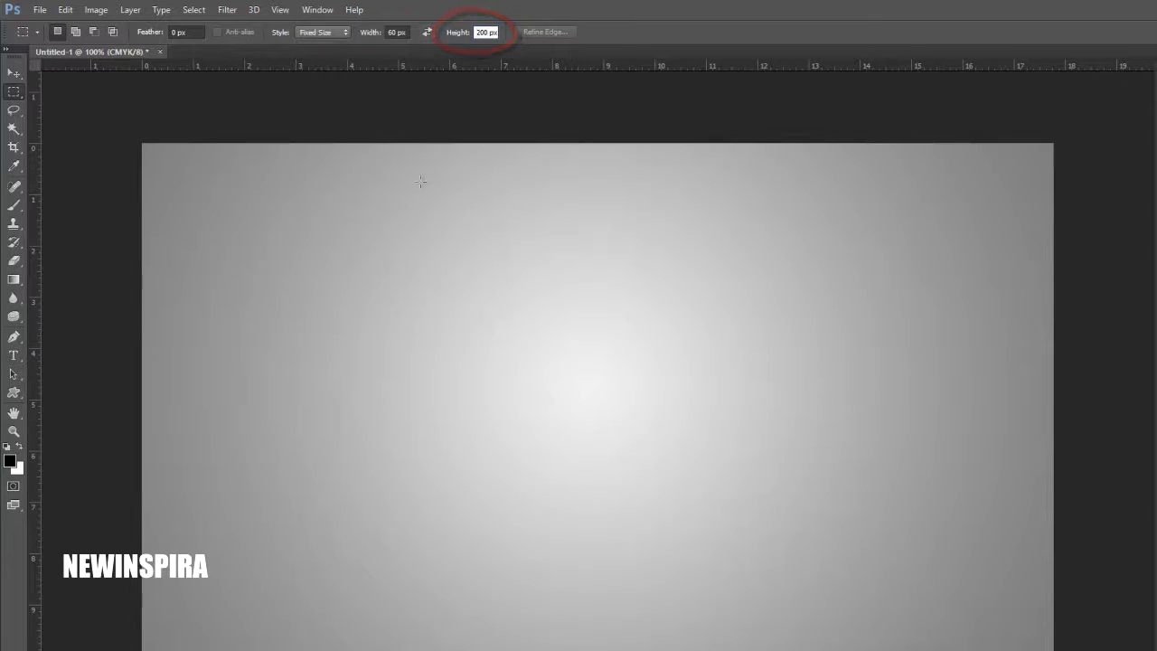
left_click(364, 221)
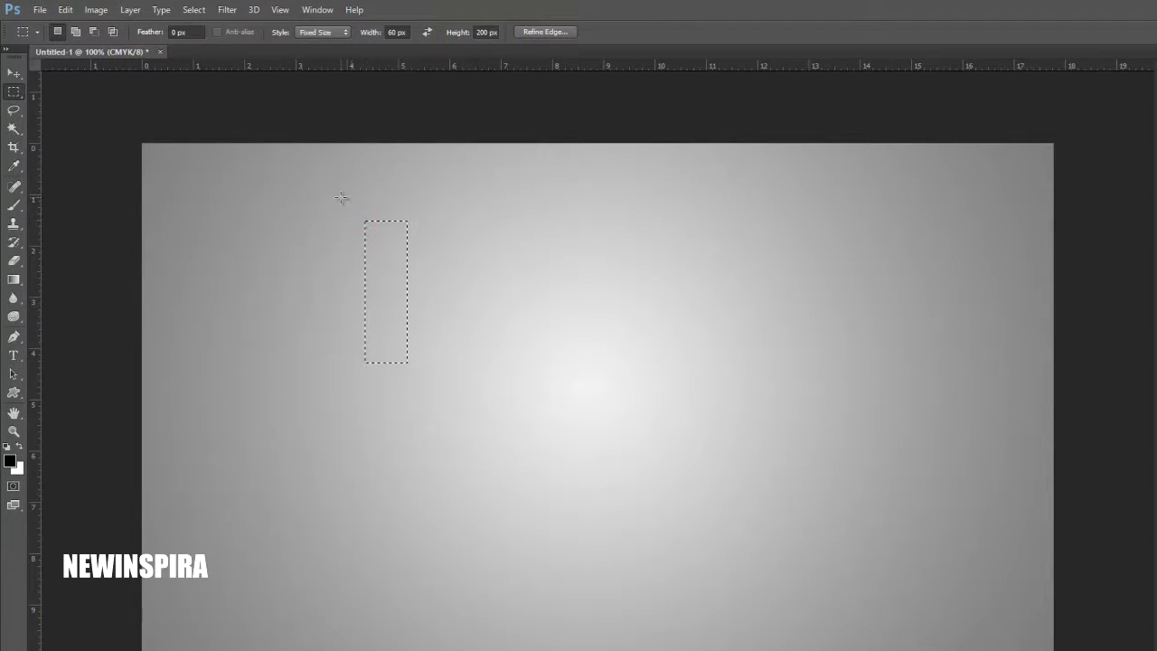
Add a new empty layer, Layer 1.
left_click(130, 9)
mouse_move(190, 32)
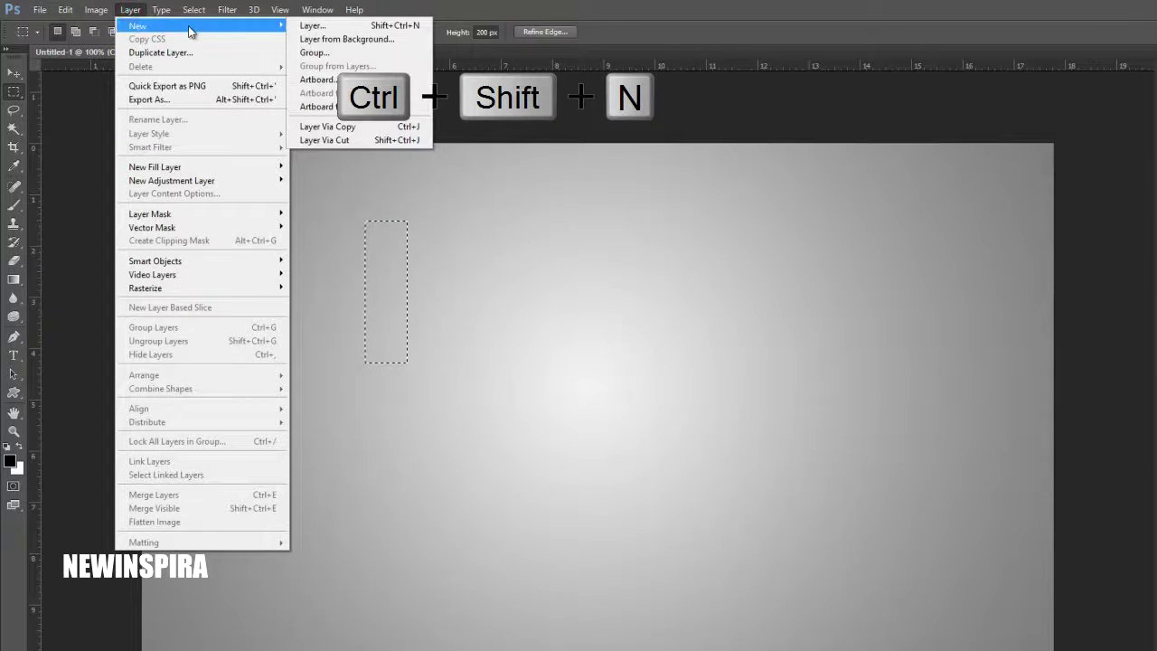
left_click(331, 27)
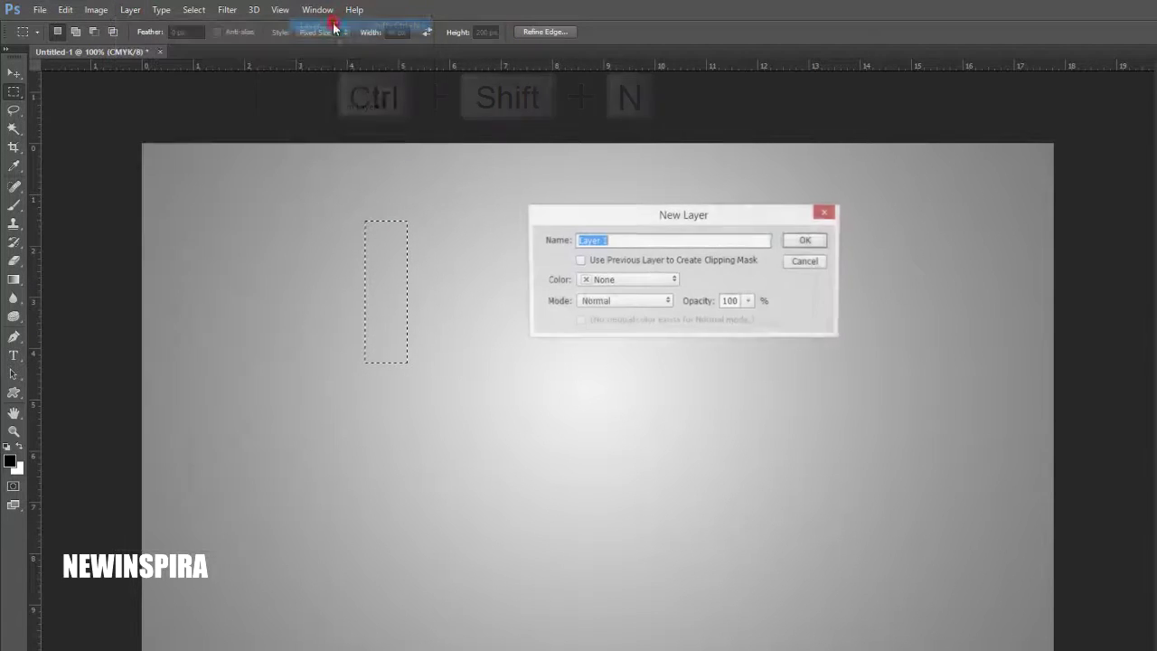
left_click(802, 241)
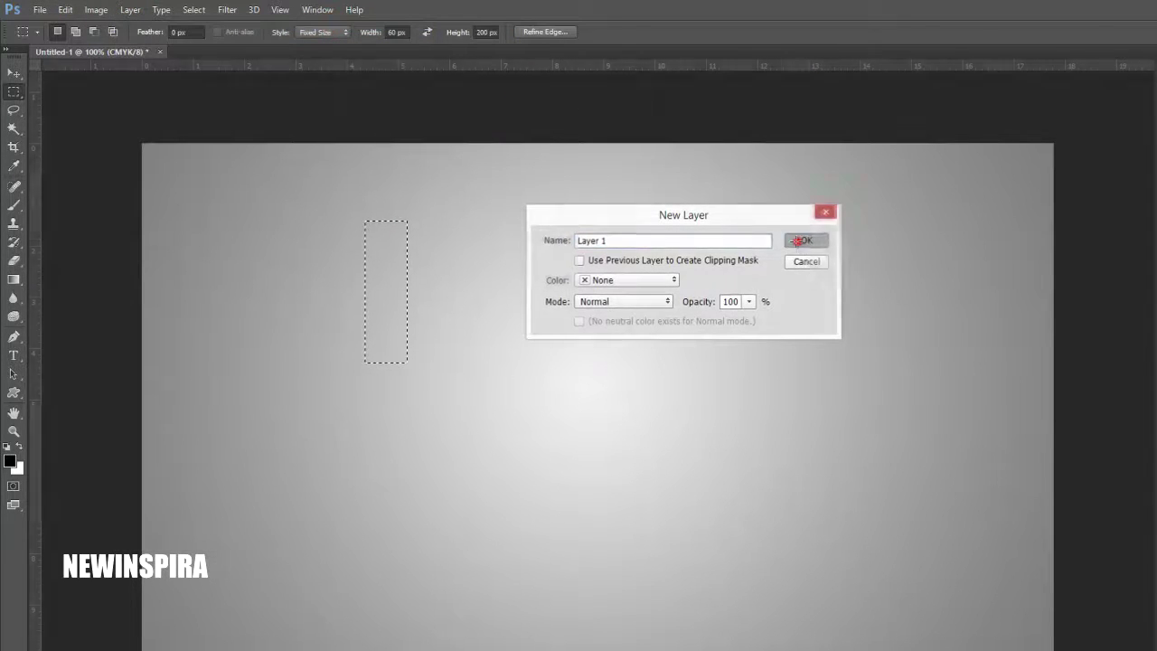
Fill the rectangular selection with dark gray #444444.
left_click(65, 11)
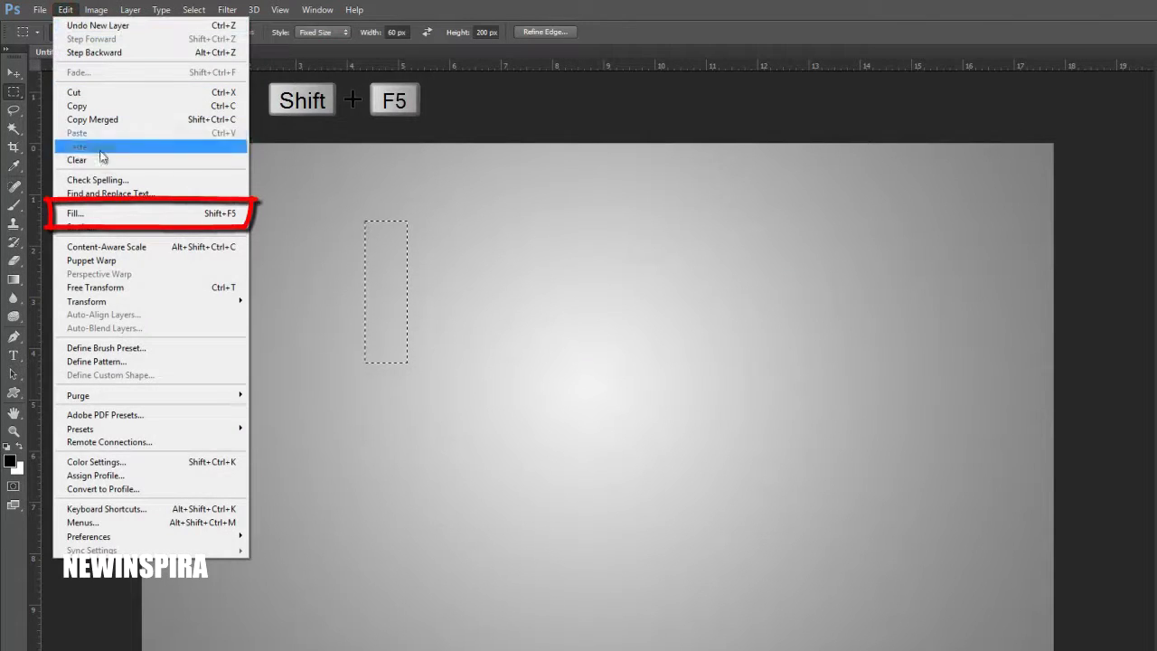
left_click(108, 212)
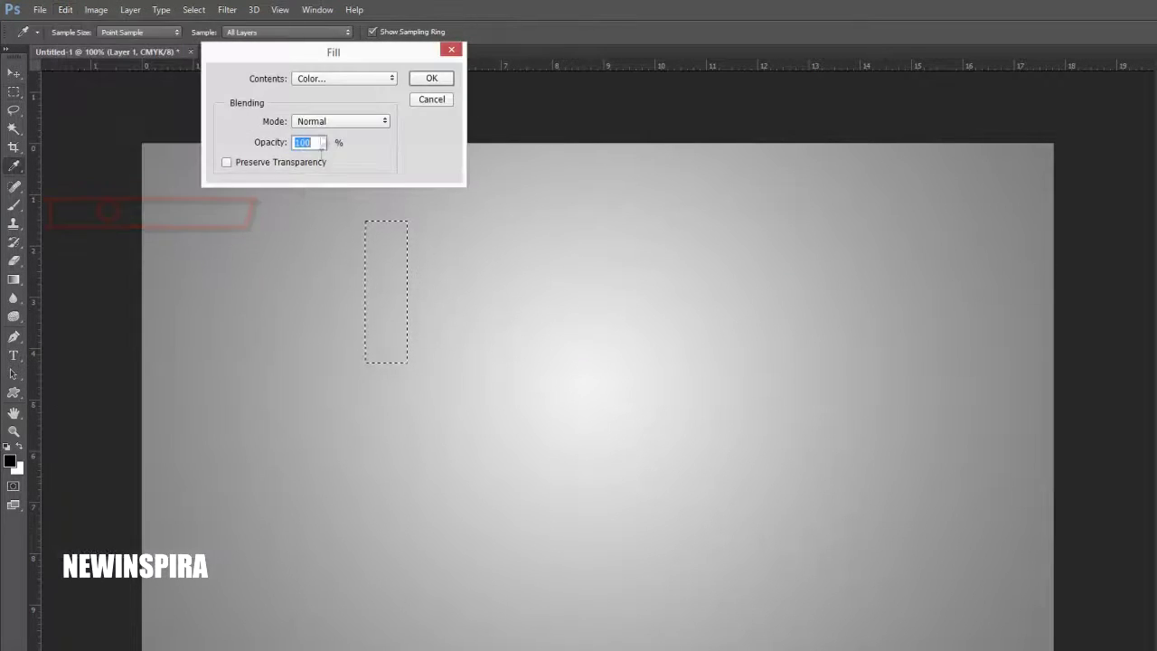
left_click(392, 81)
left_click(358, 112)
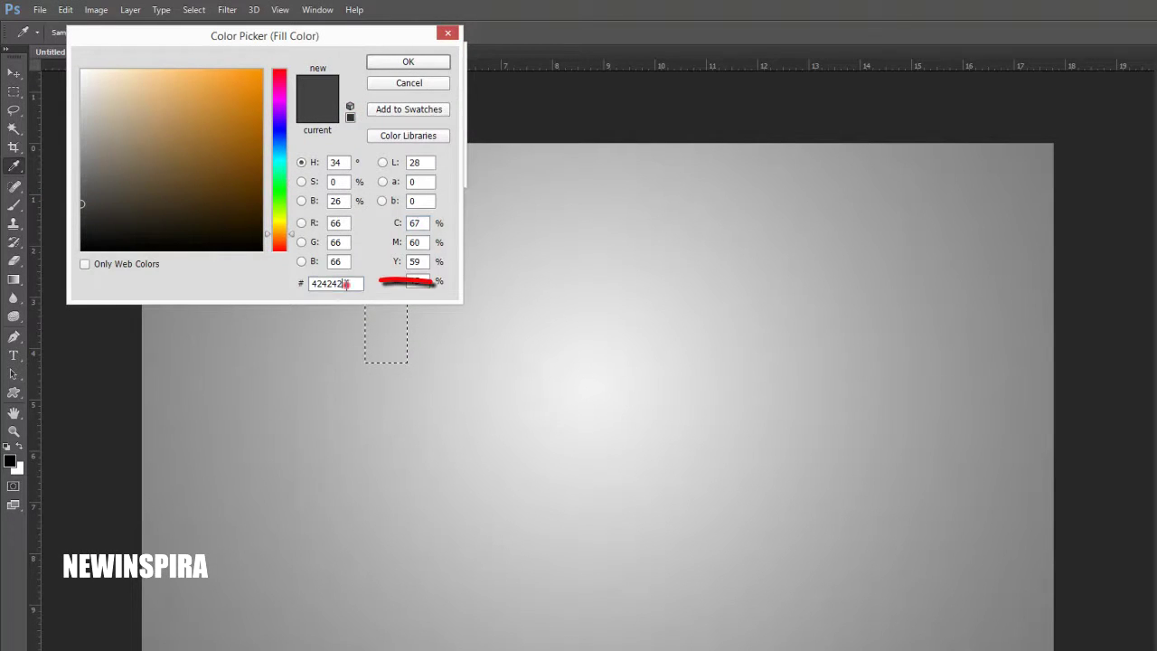
left_click_drag(346, 283, 265, 283)
type("44")
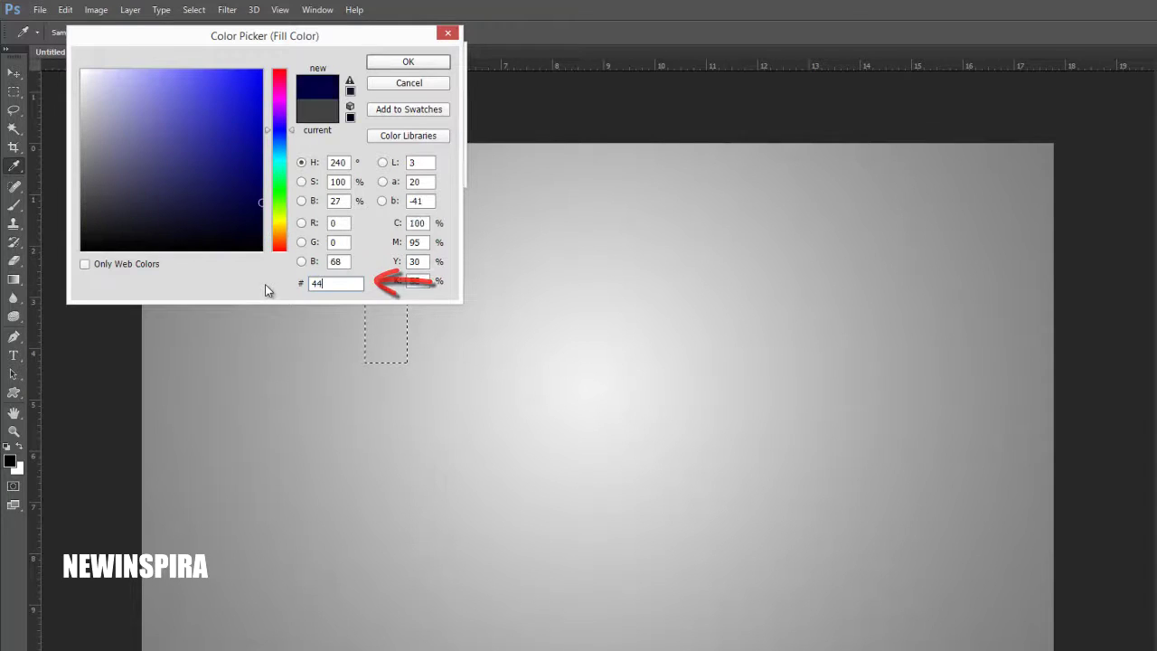
type("4444")
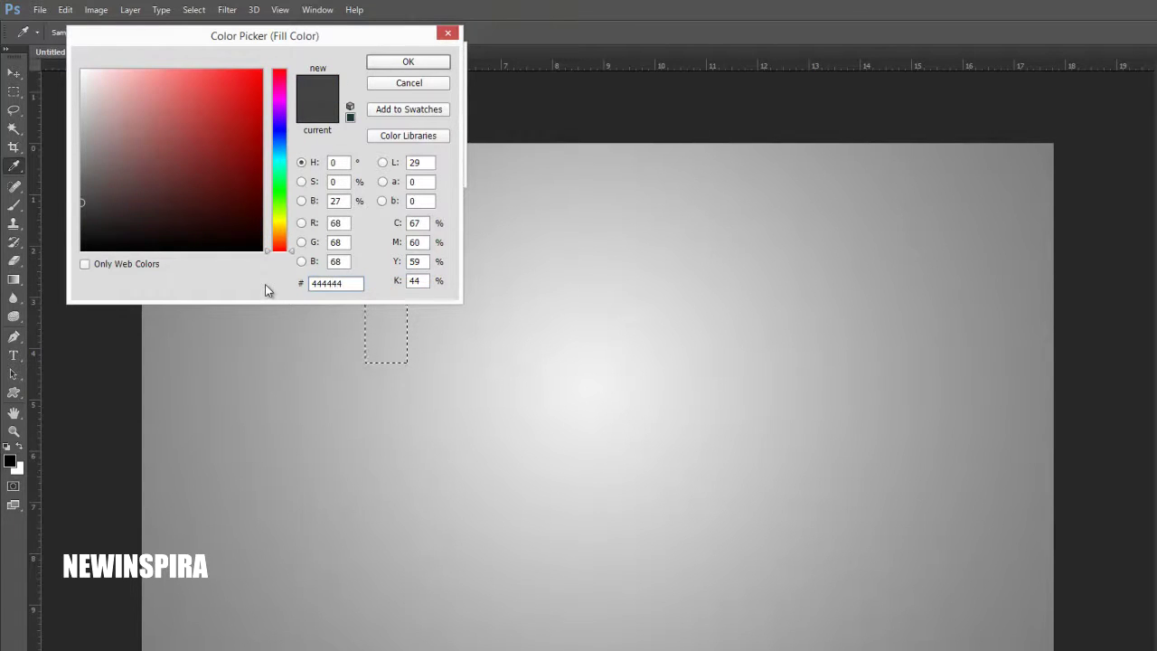
left_click(405, 63)
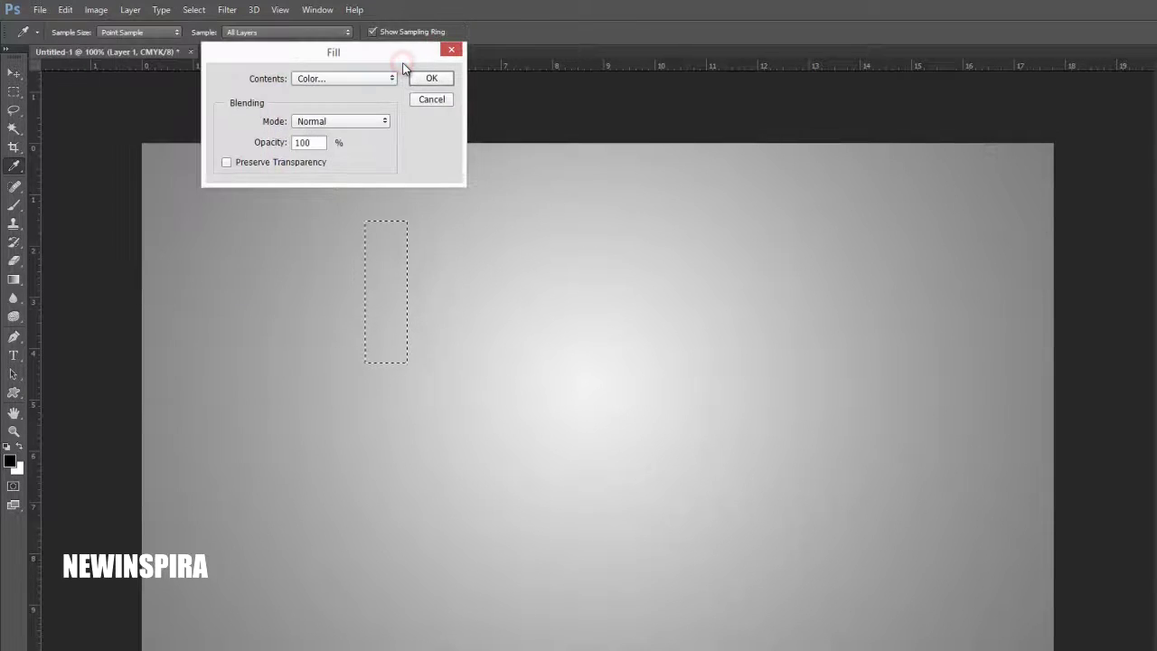
left_click(429, 78)
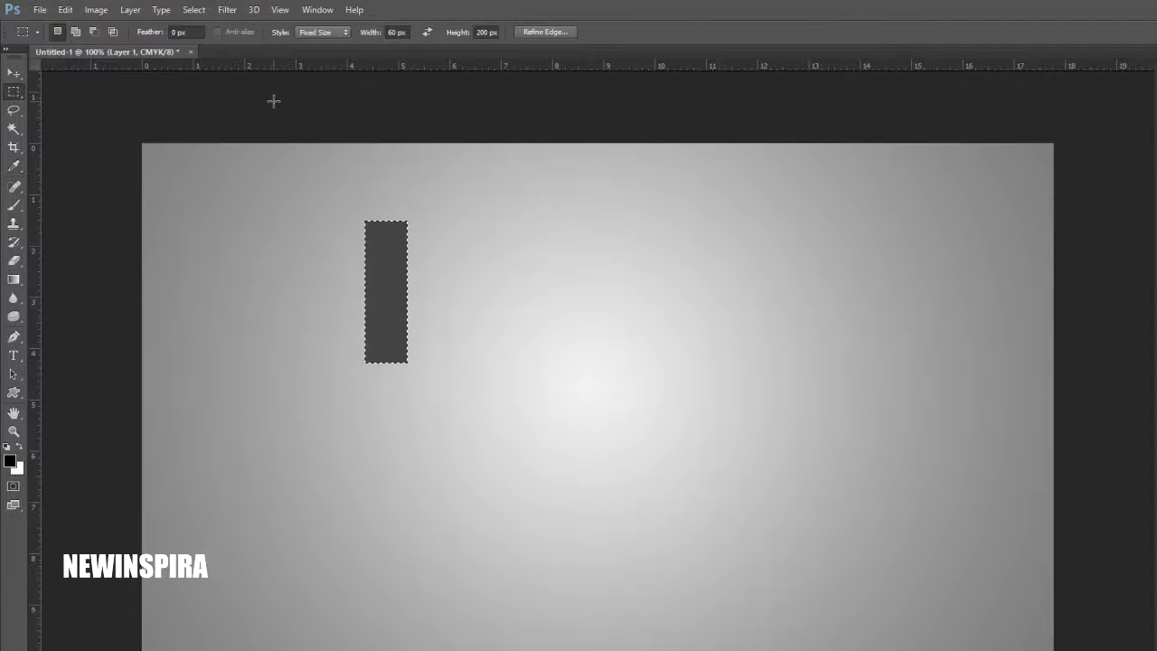
Deselect the filled bar.
key("ctrl+d")
left_click(192, 10)
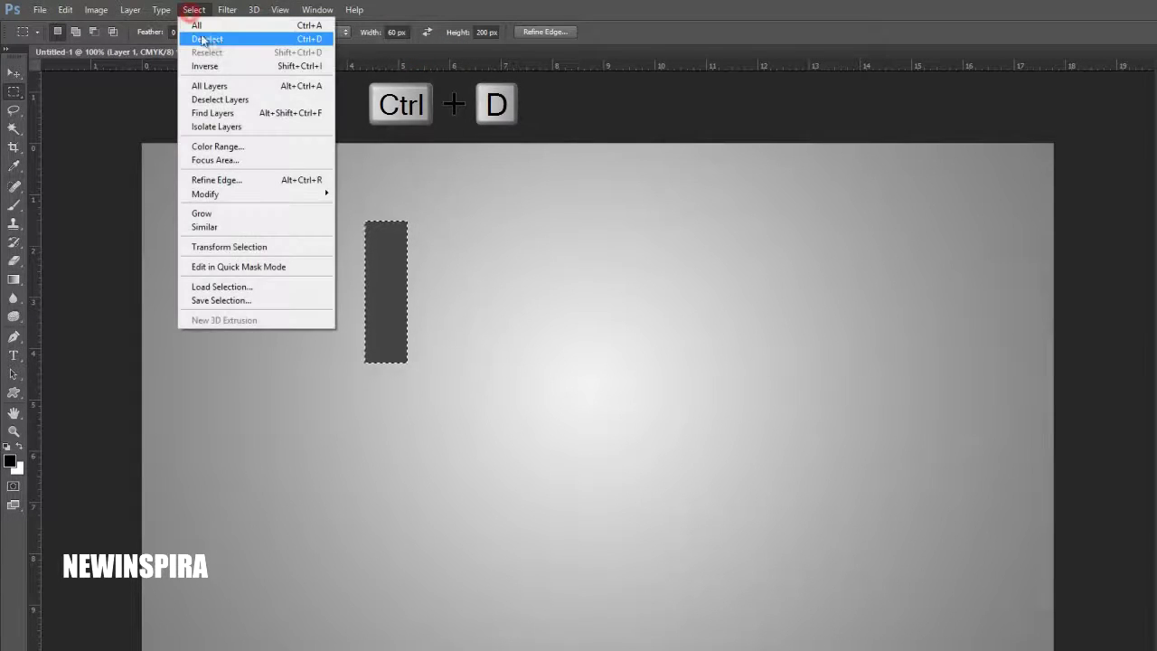
left_click(208, 35)
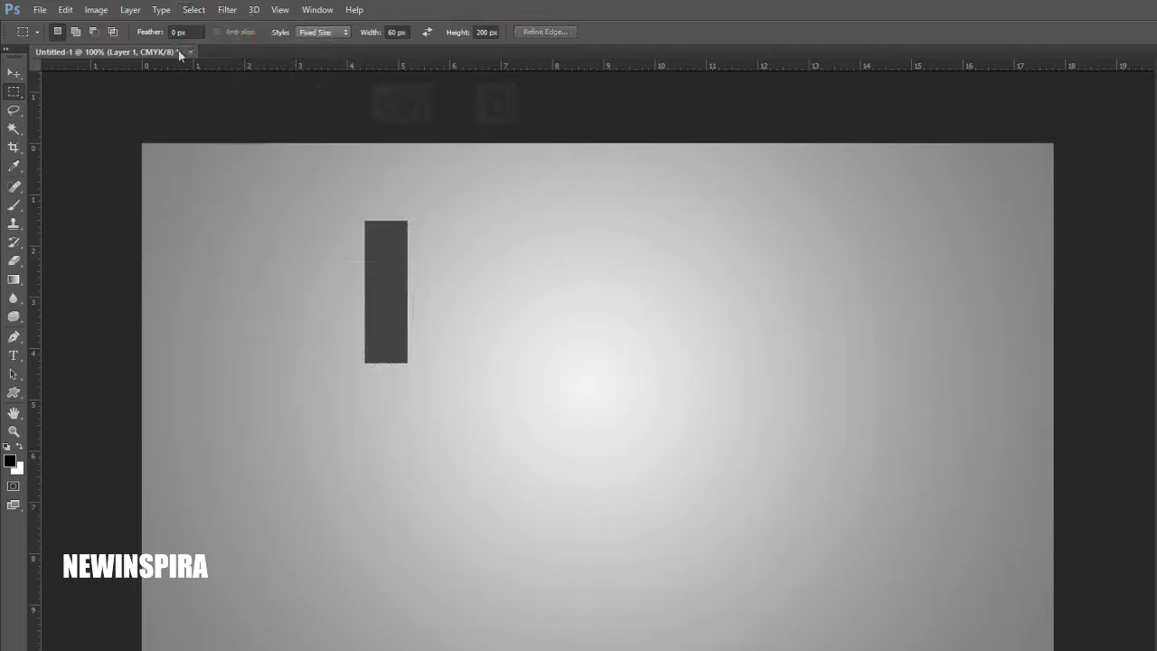
Duplicate the bar's layer as Layer 1 copy.
left_click(130, 10)
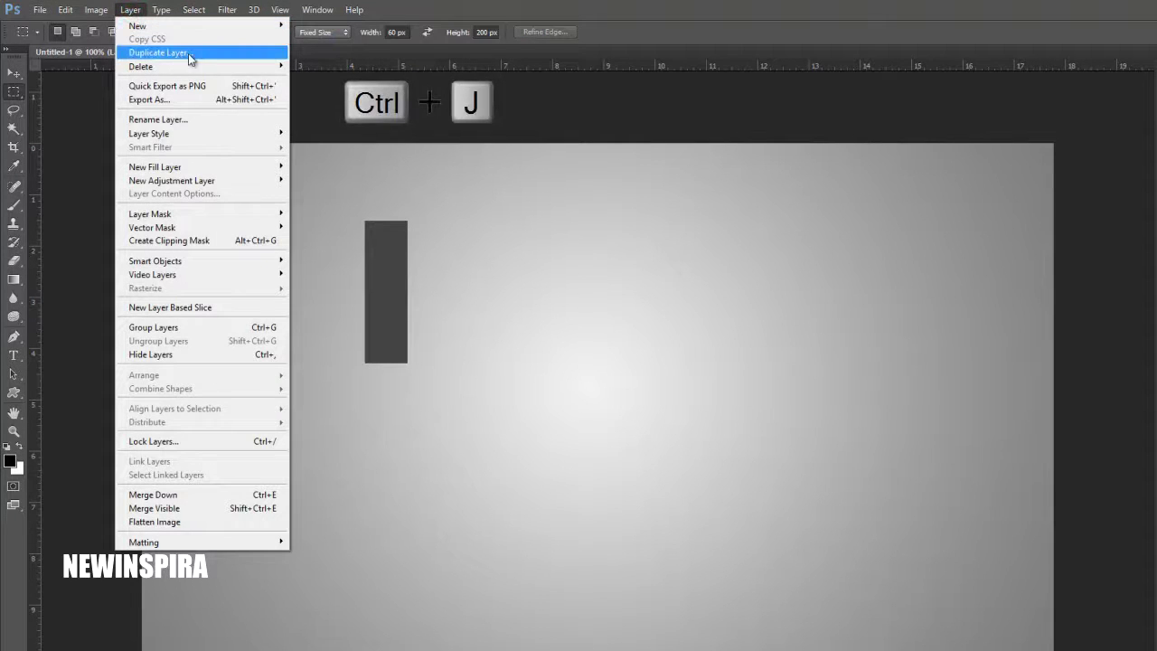
left_click(211, 53)
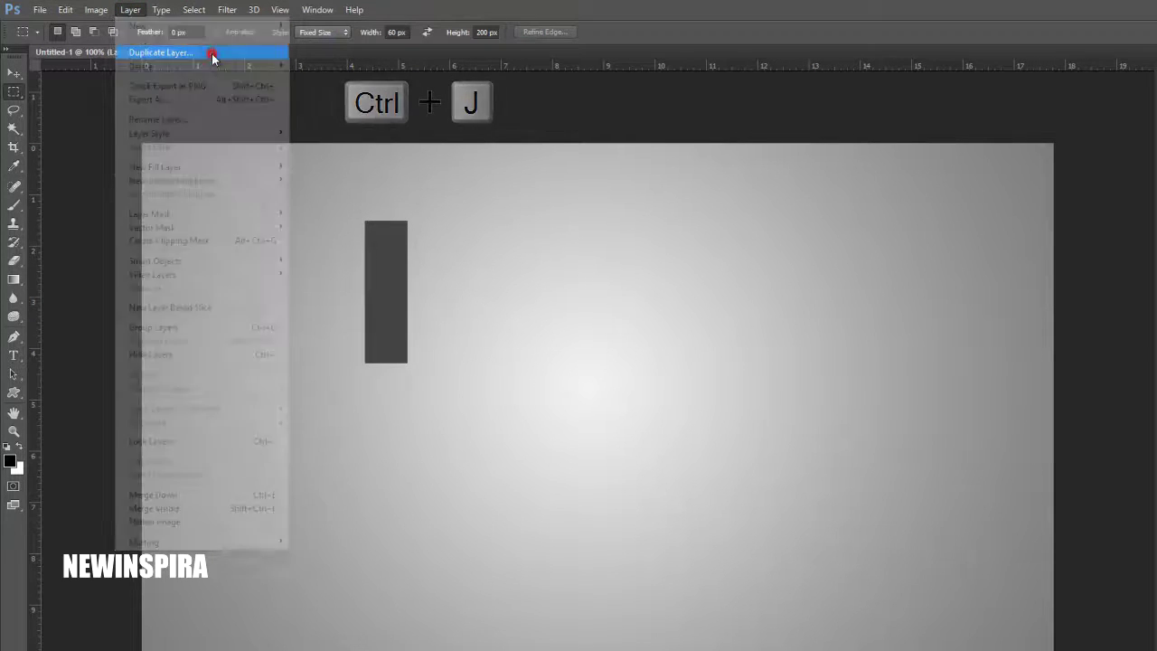
left_click(470, 277)
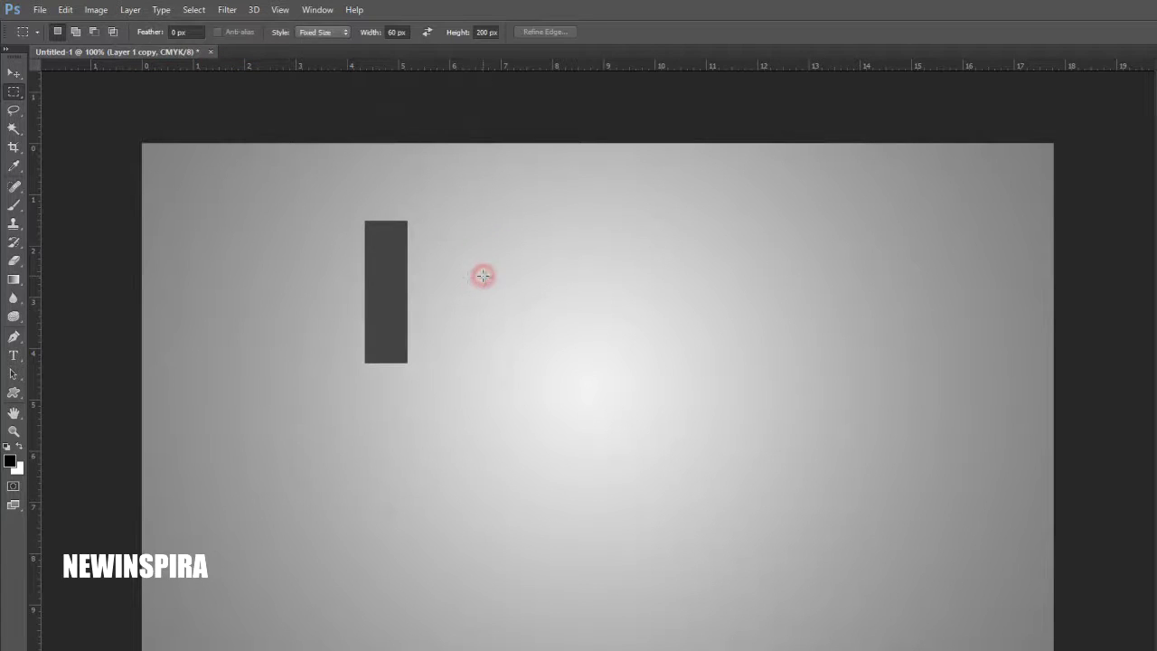
Move the copy and the original bar side by side near the canvas centre.
left_click(14, 72)
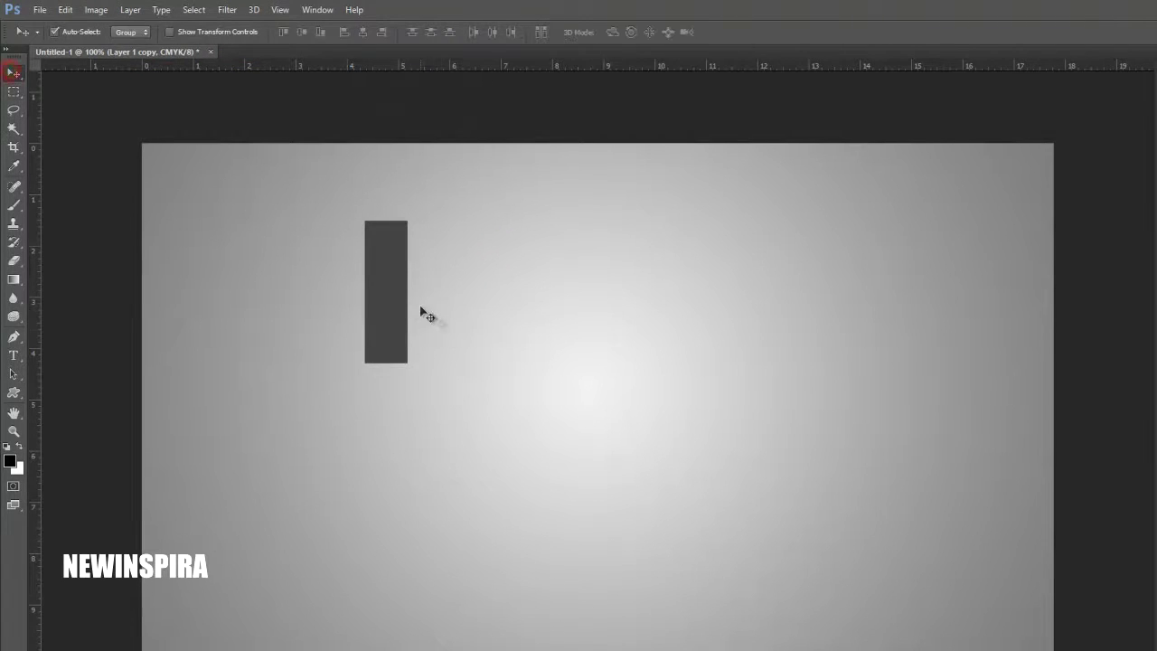
left_click_drag(392, 289, 674, 358)
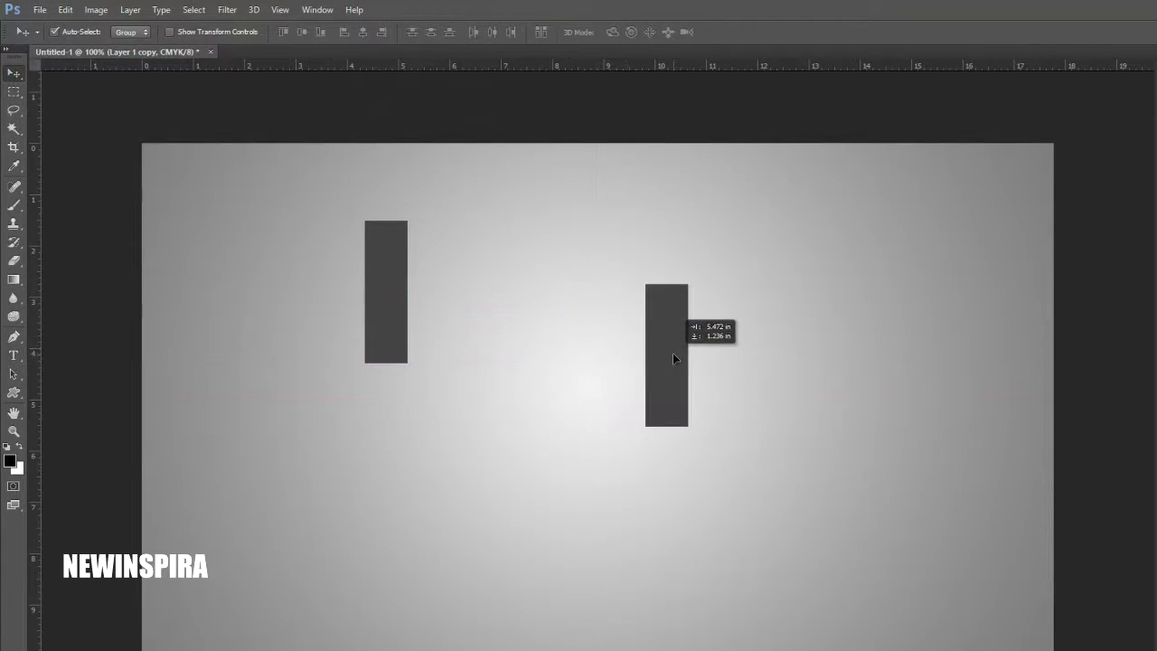
left_click_drag(381, 291, 503, 376)
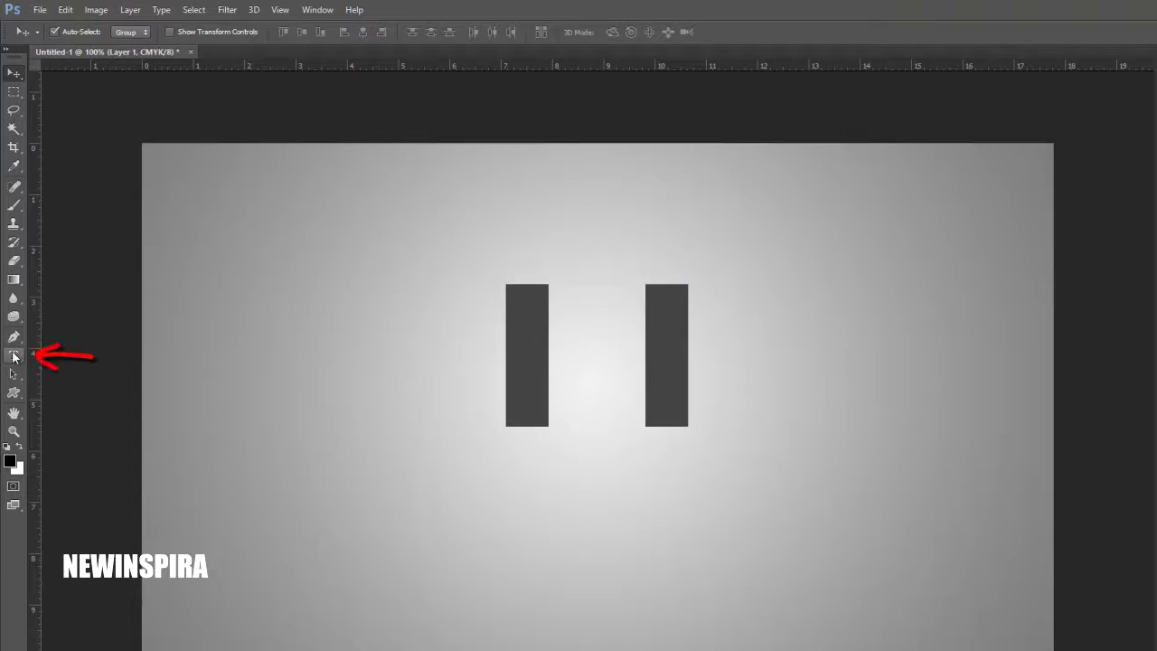
Type the word 'media' on a new text layer below the bars and select it.
left_click(12, 356)
left_click(466, 497)
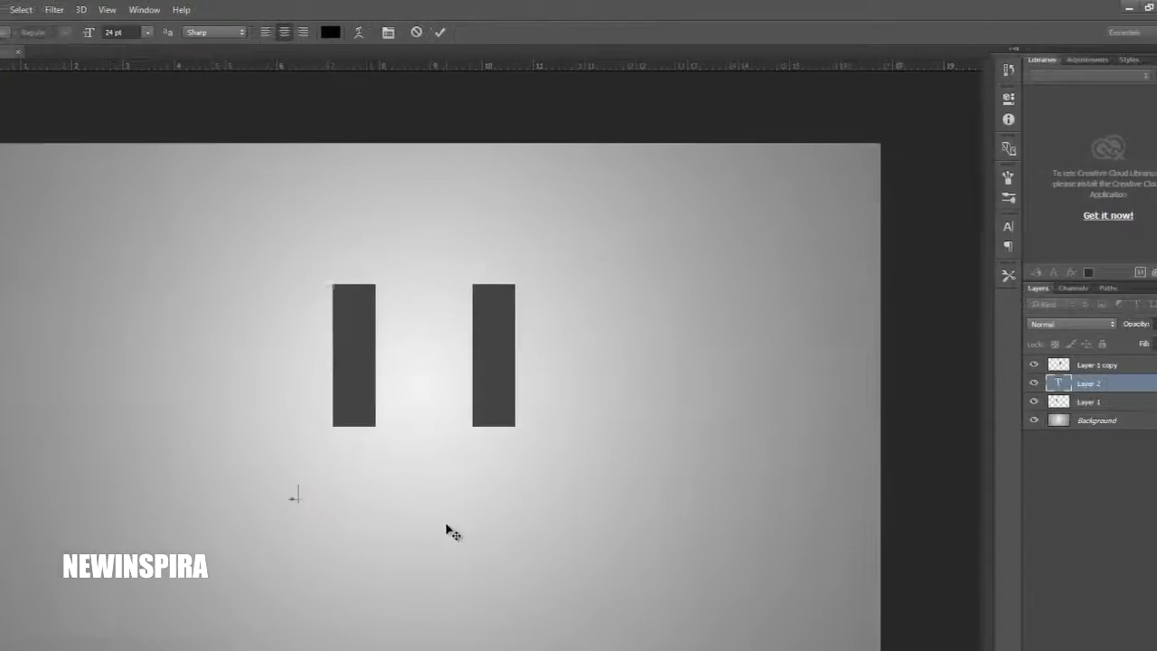
type("media")
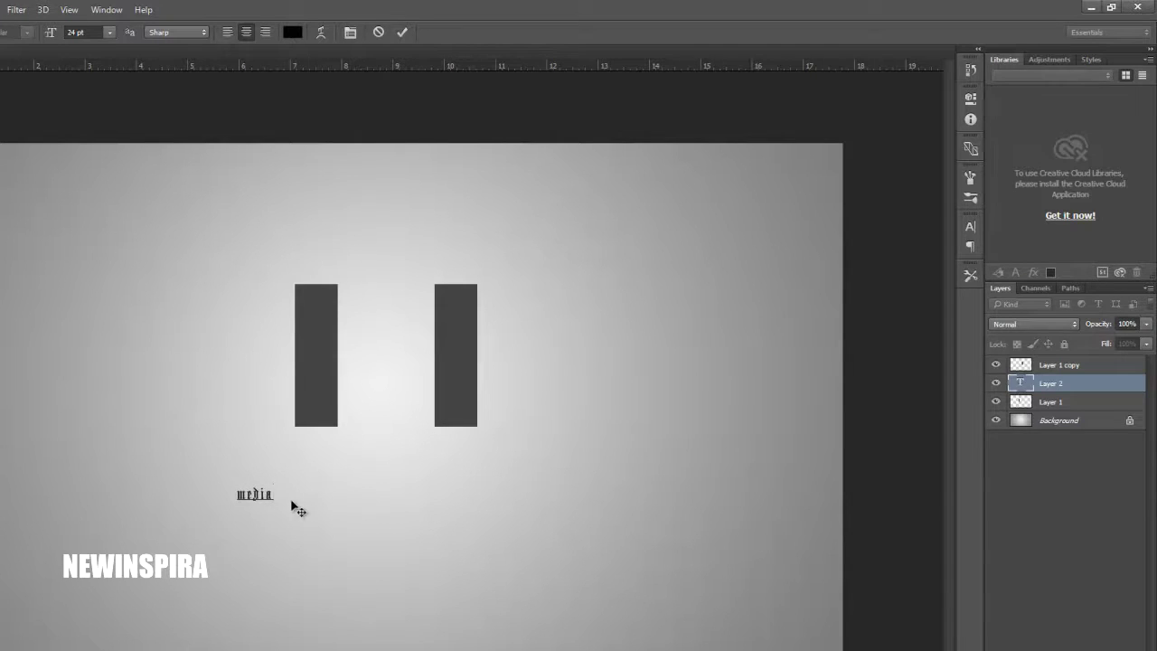
left_click_drag(278, 493, 231, 492)
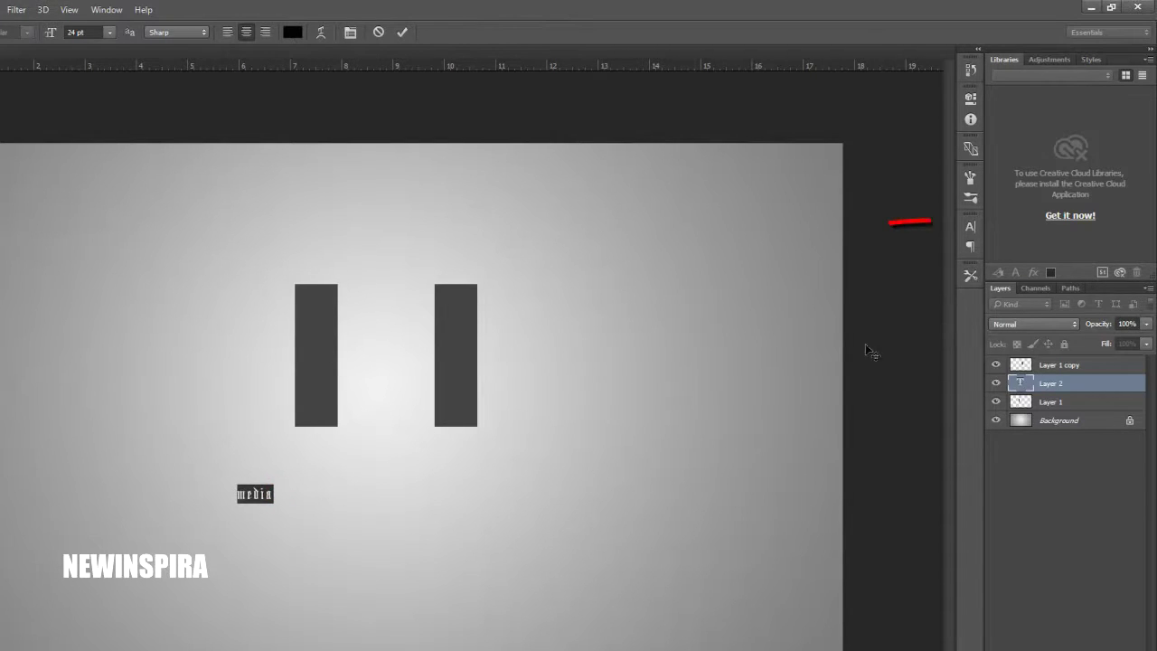
Format the text as Impact Regular, 72 pt, tracking 350, All Caps.
left_click(970, 227)
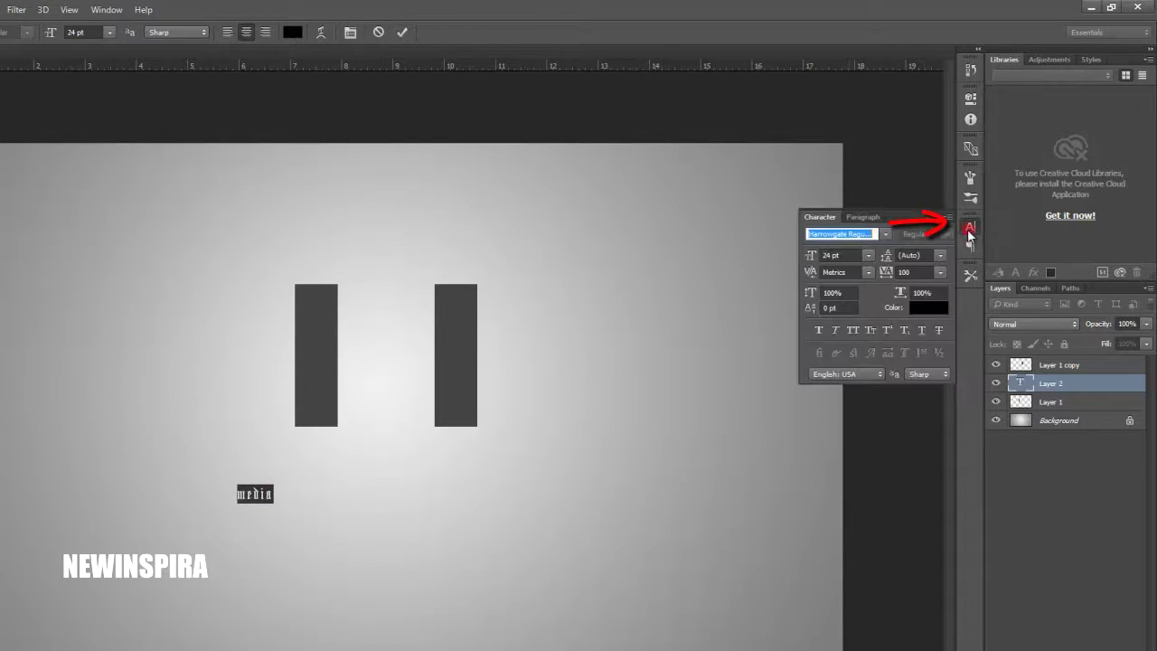
left_click(886, 234)
scroll(881, 266, "up", 5)
left_click(883, 271)
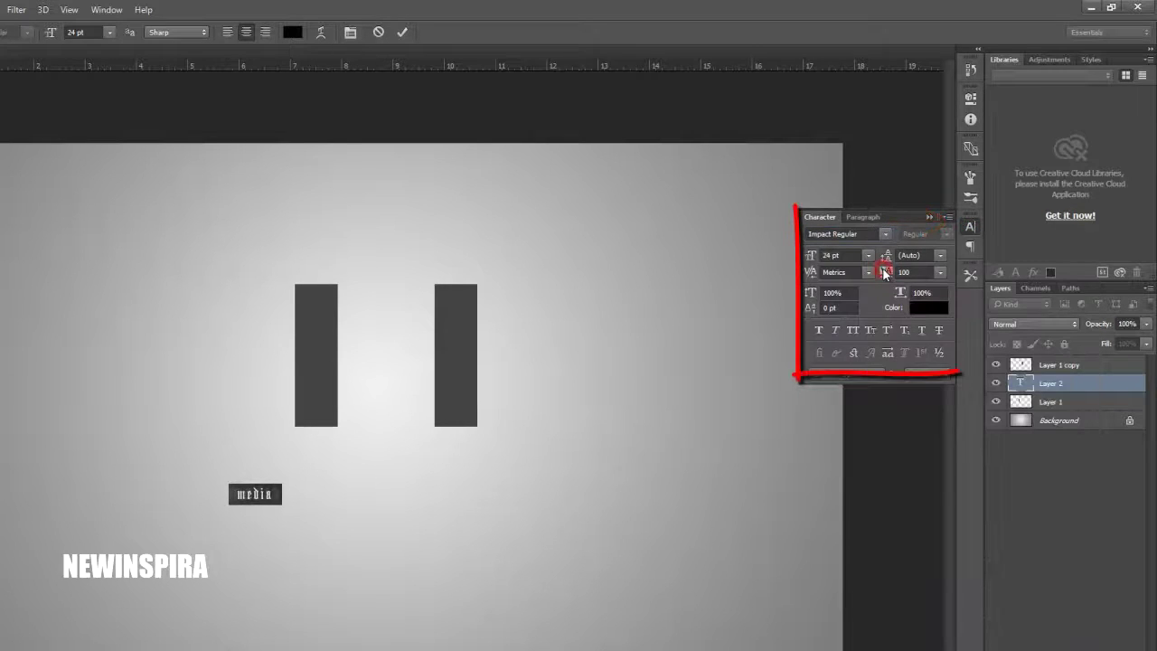
left_click(868, 255)
left_click(860, 496)
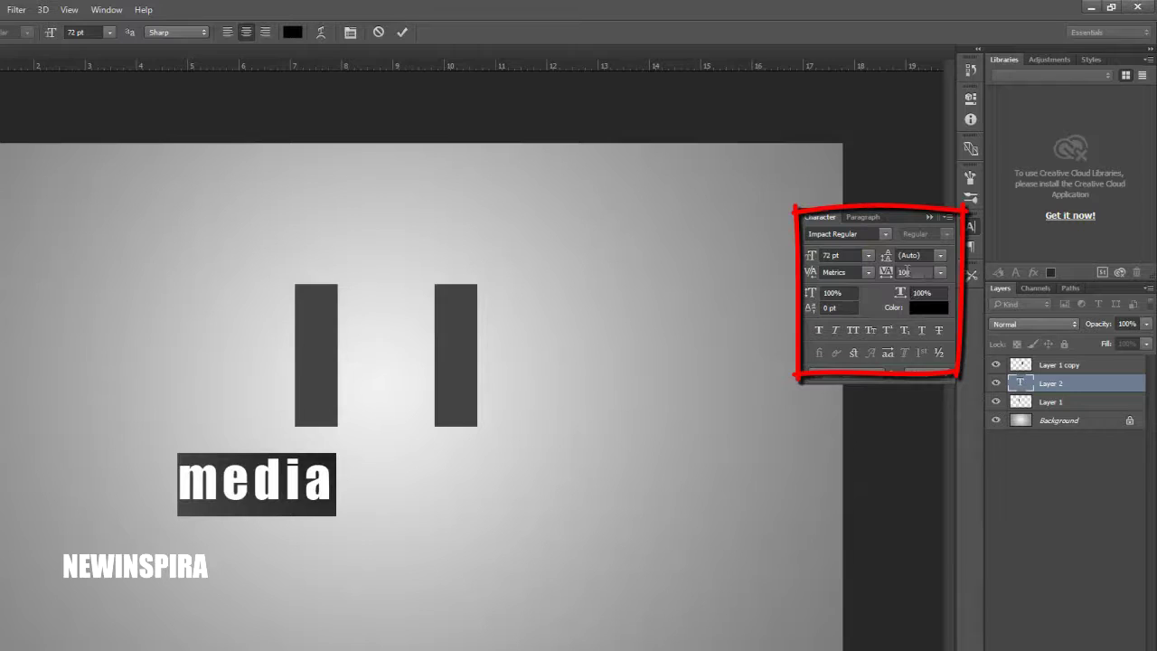
left_click(906, 271)
type("350")
key("Return")
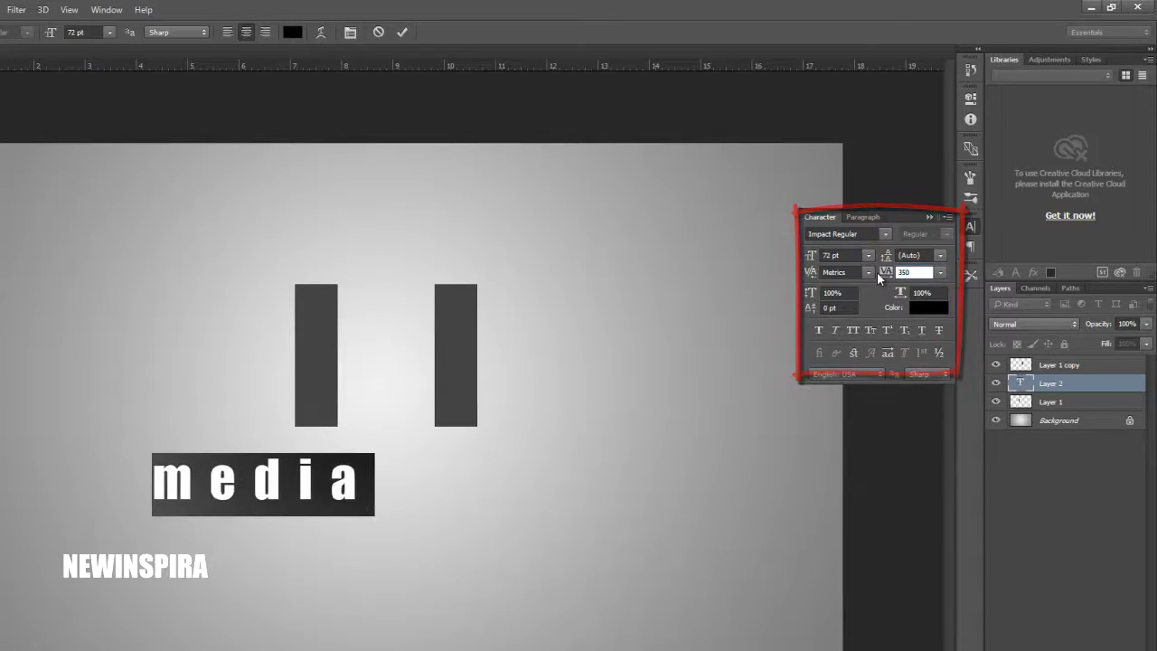
left_click(854, 329)
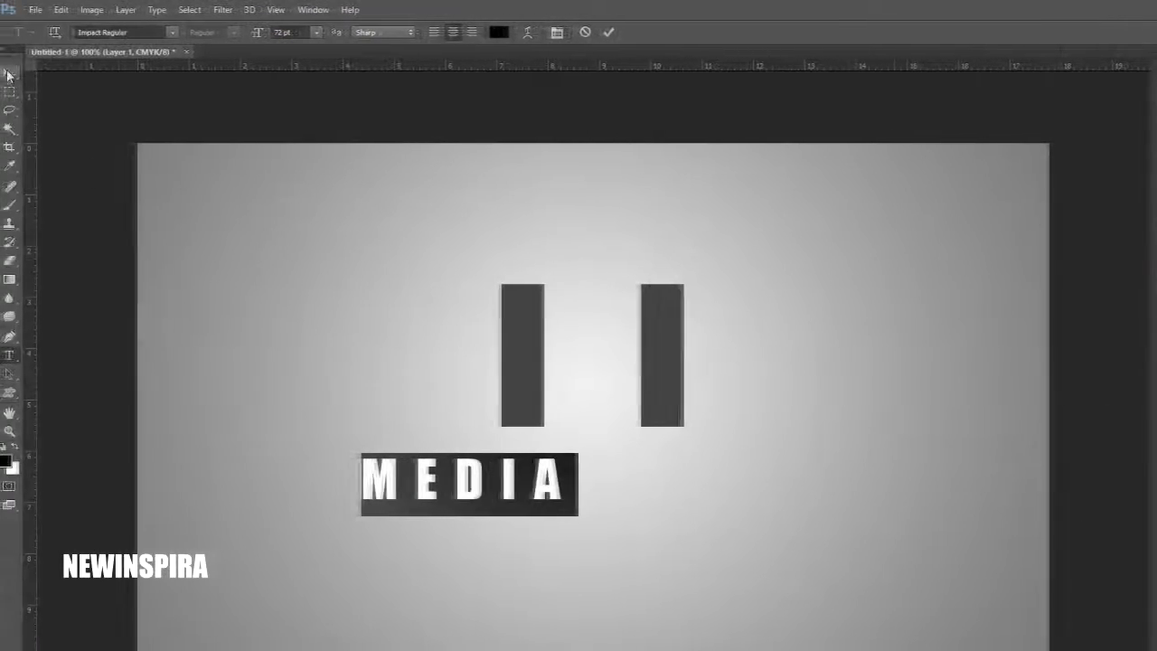
Commit the text, centre MEDIA beneath the bars and realign both bars.
left_click(13, 69)
left_click_drag(485, 474, 608, 483)
mouse_move(516, 403)
left_mouse_down()
mouse_move(475, 400)
mouse_move(498, 397)
left_mouse_up()
left_click_drag(672, 394, 668, 392)
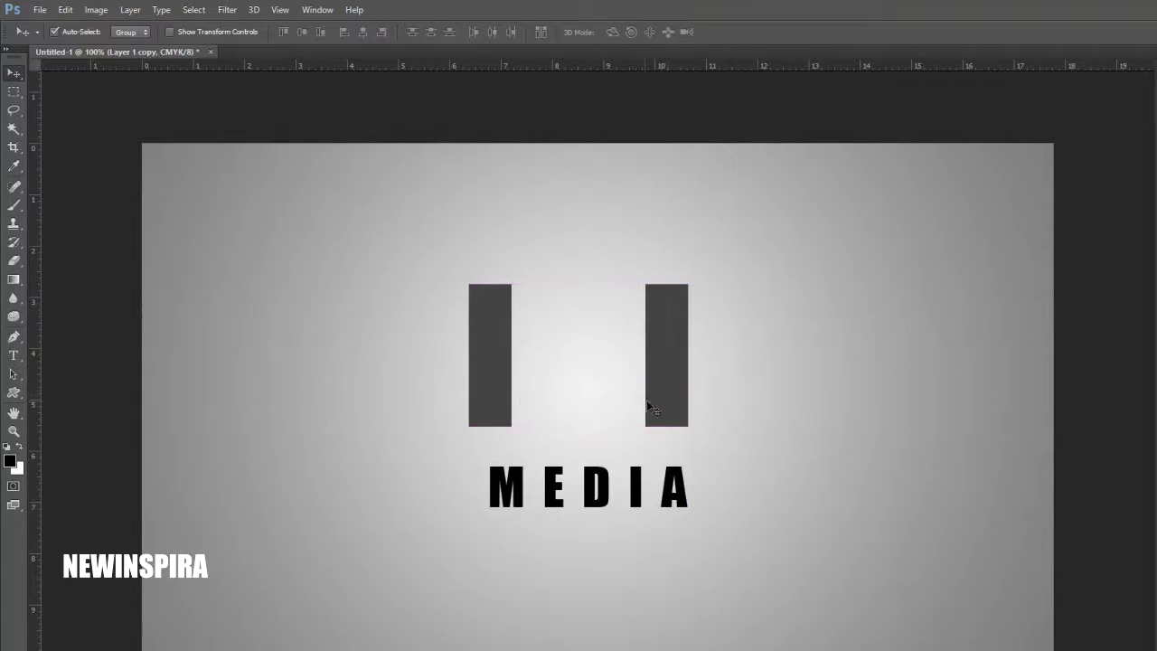
Create a 280 × 200 px triangle custom shape left of the bars.
left_click(15, 394)
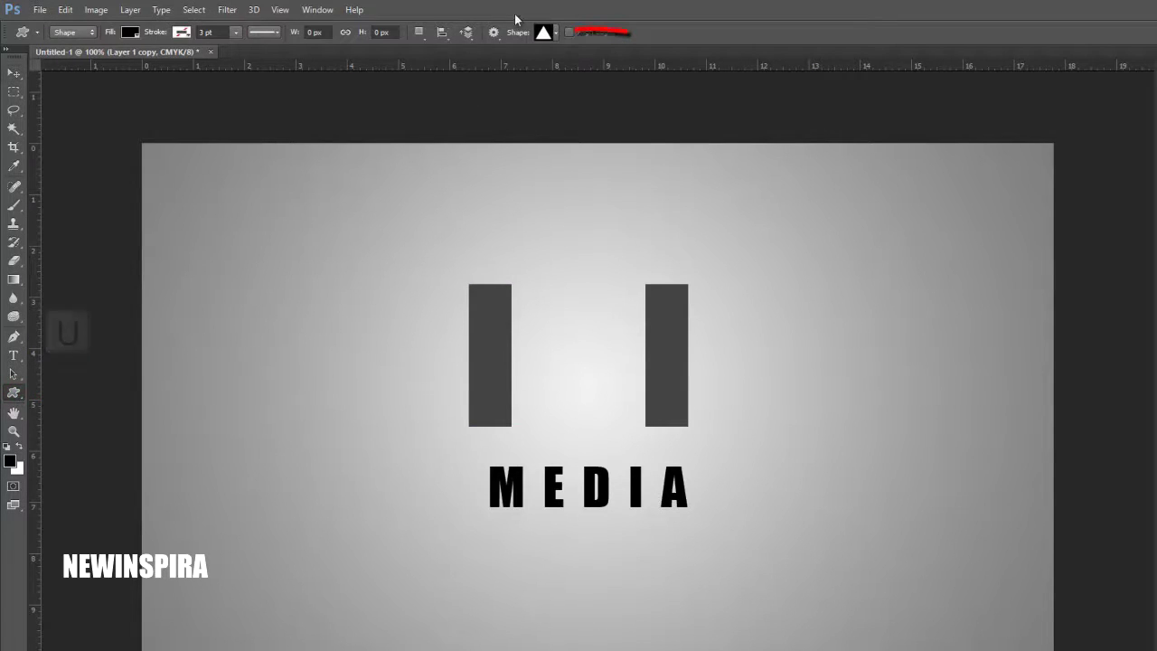
left_click(554, 33)
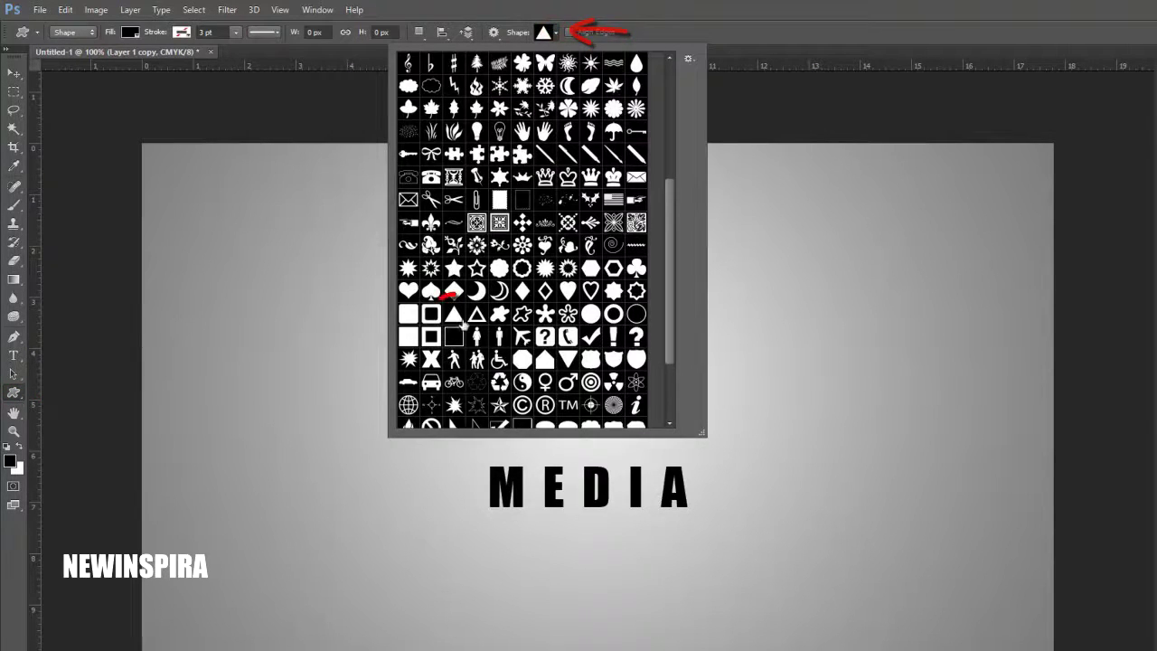
left_click(308, 312)
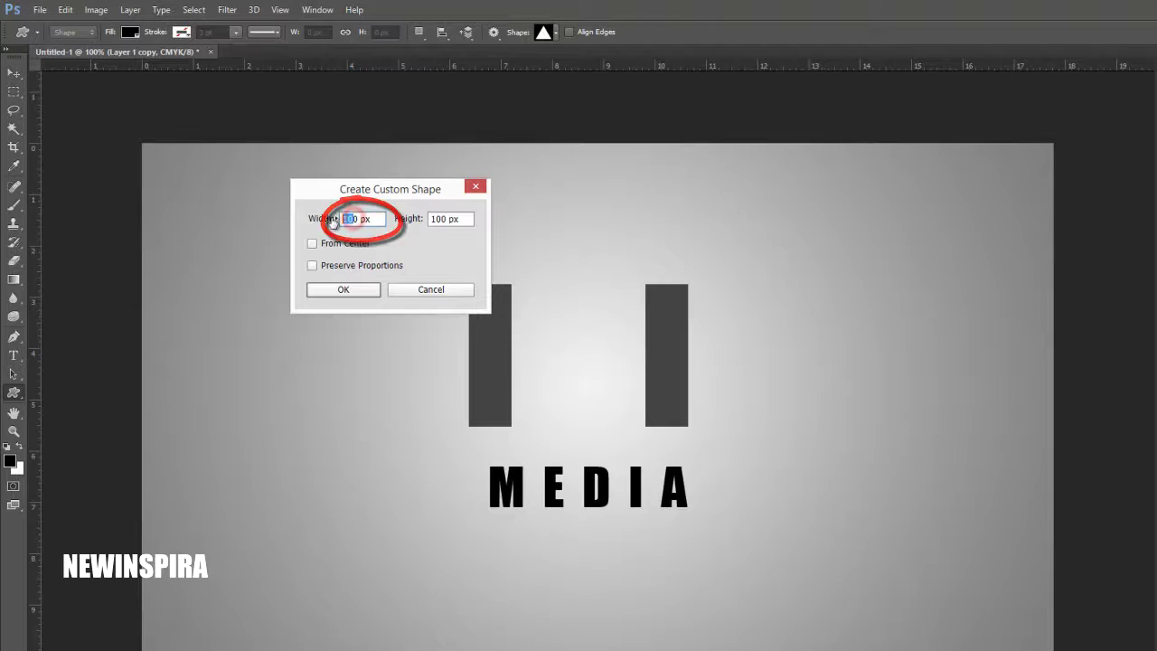
type("280")
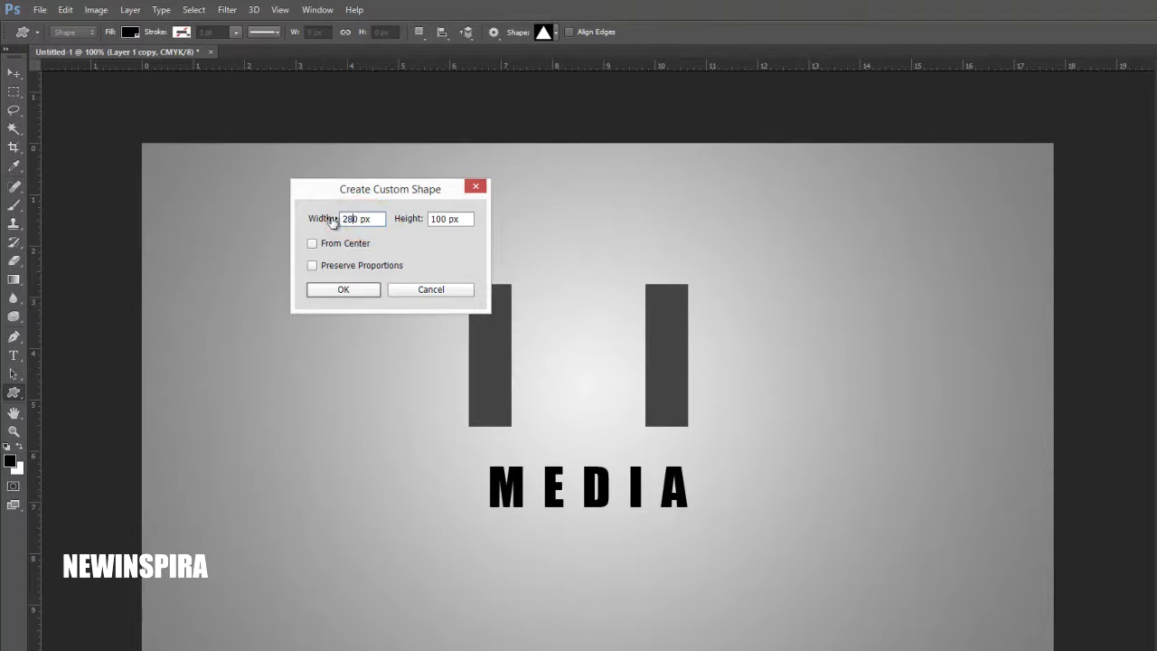
left_click(434, 219)
key("BackSpace")
type("2")
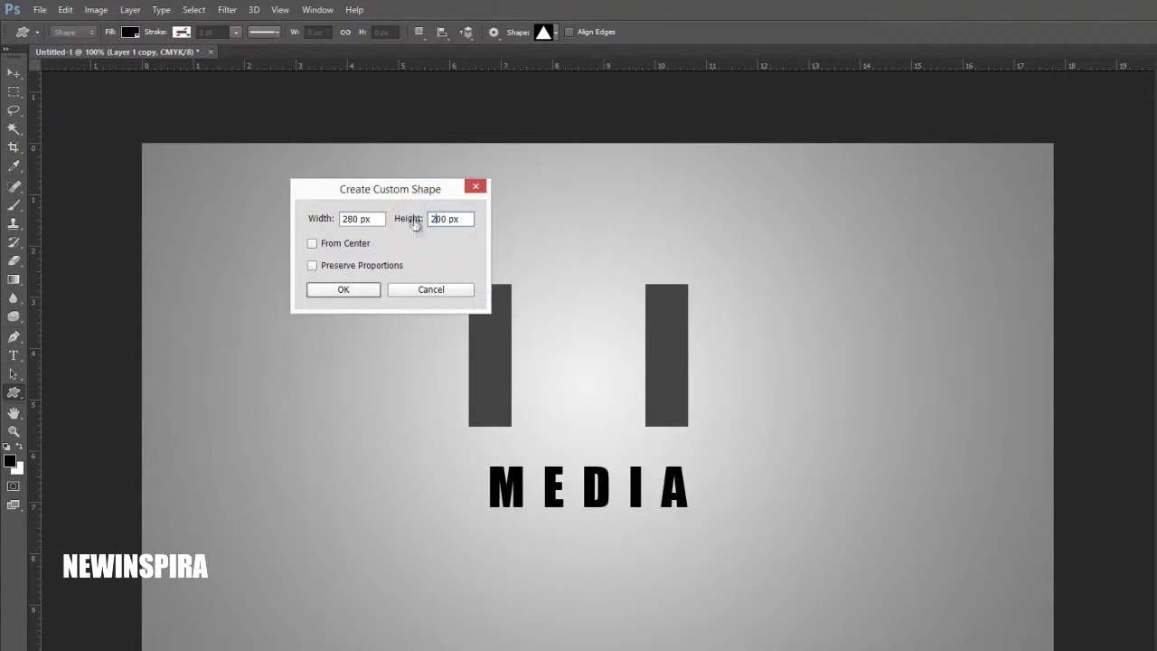
left_click(346, 297)
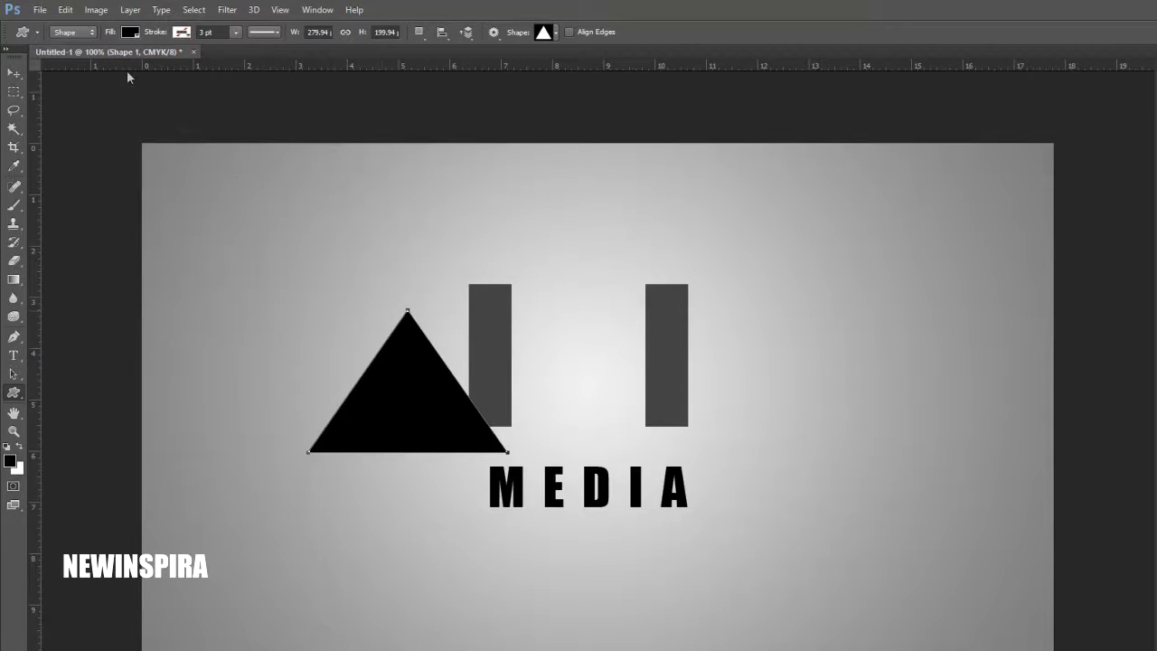
Flip the triangle upside down.
left_click(65, 9)
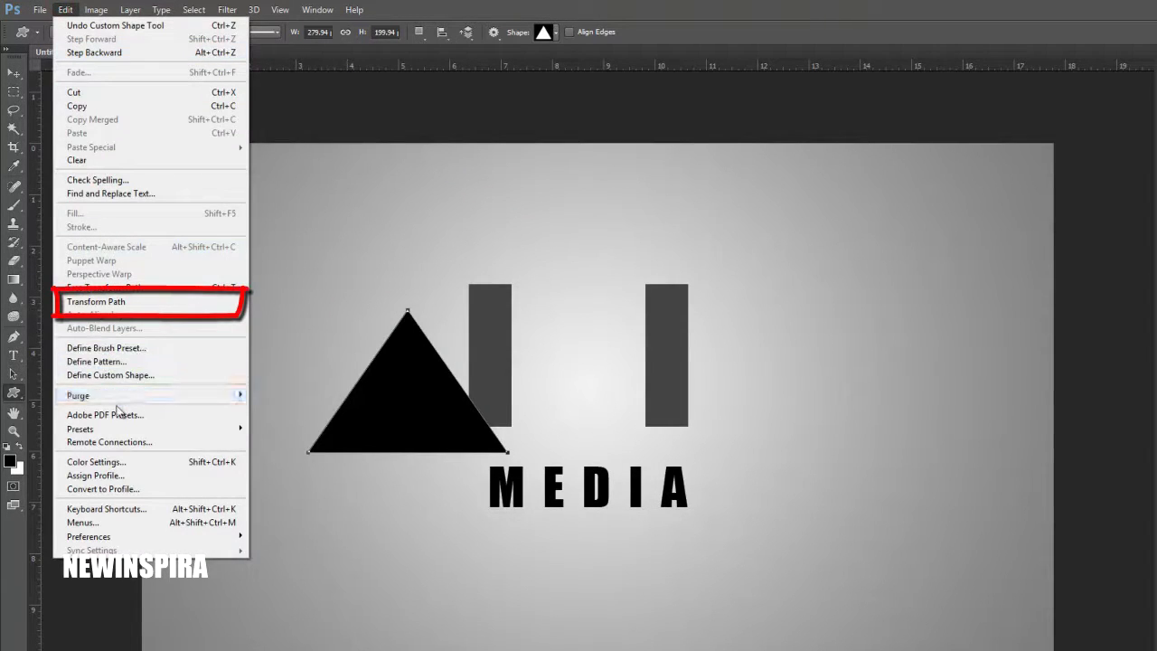
mouse_move(144, 306)
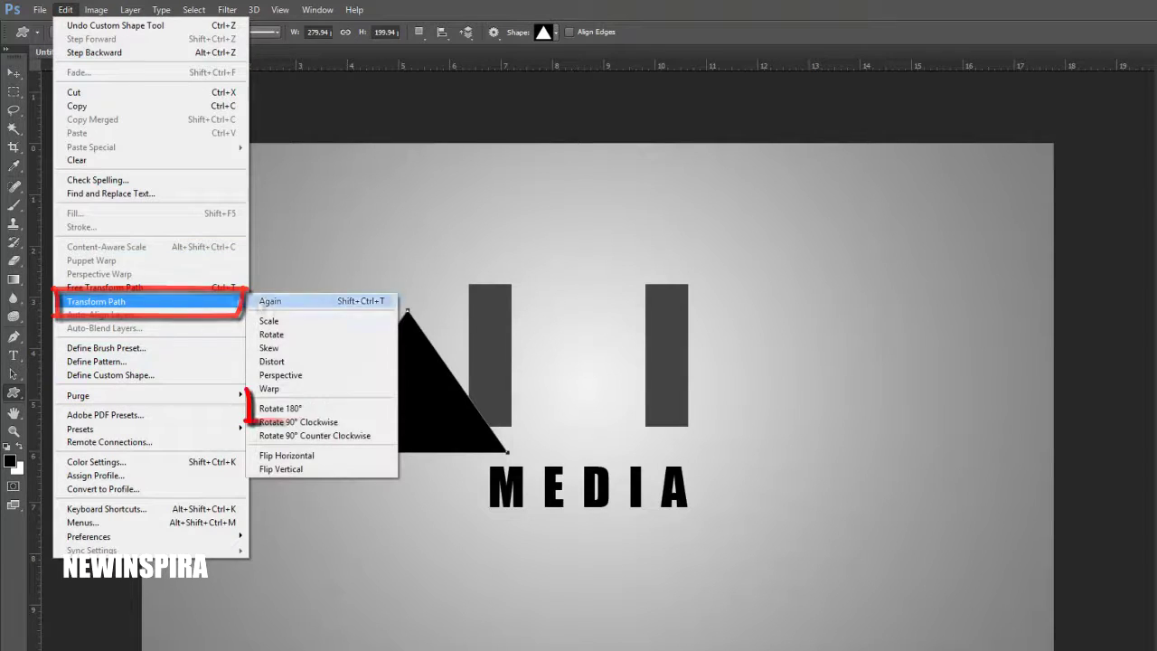
left_click(305, 408)
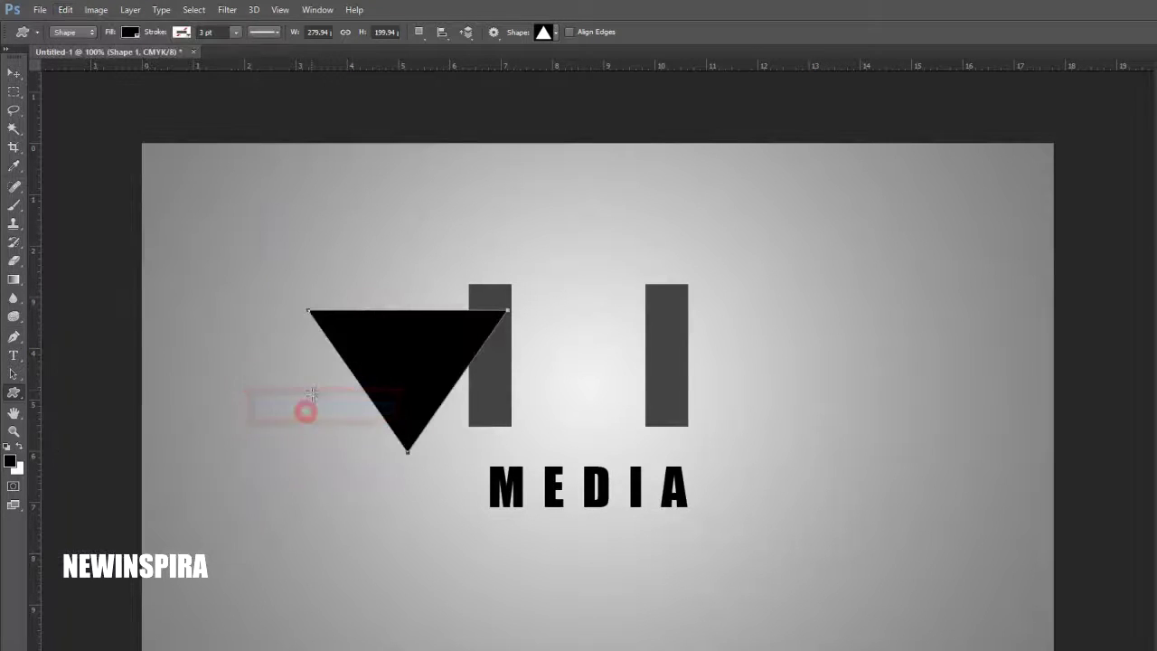
Move the triangle onto the bar tops and slide the right bar to its corner.
left_click(16, 74)
left_click_drag(364, 351, 542, 336)
left_click_drag(674, 384, 653, 382)
left_click(573, 326)
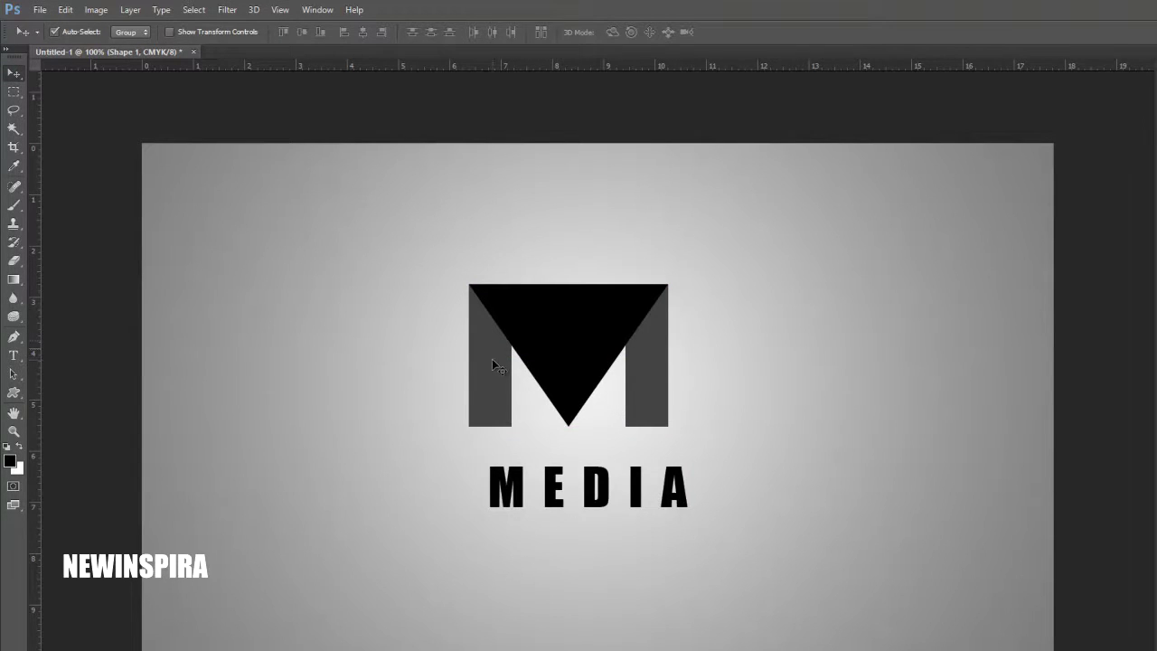
Duplicate the left bar, lock its transparent pixels and fill the copy black.
key("ctrl+j")
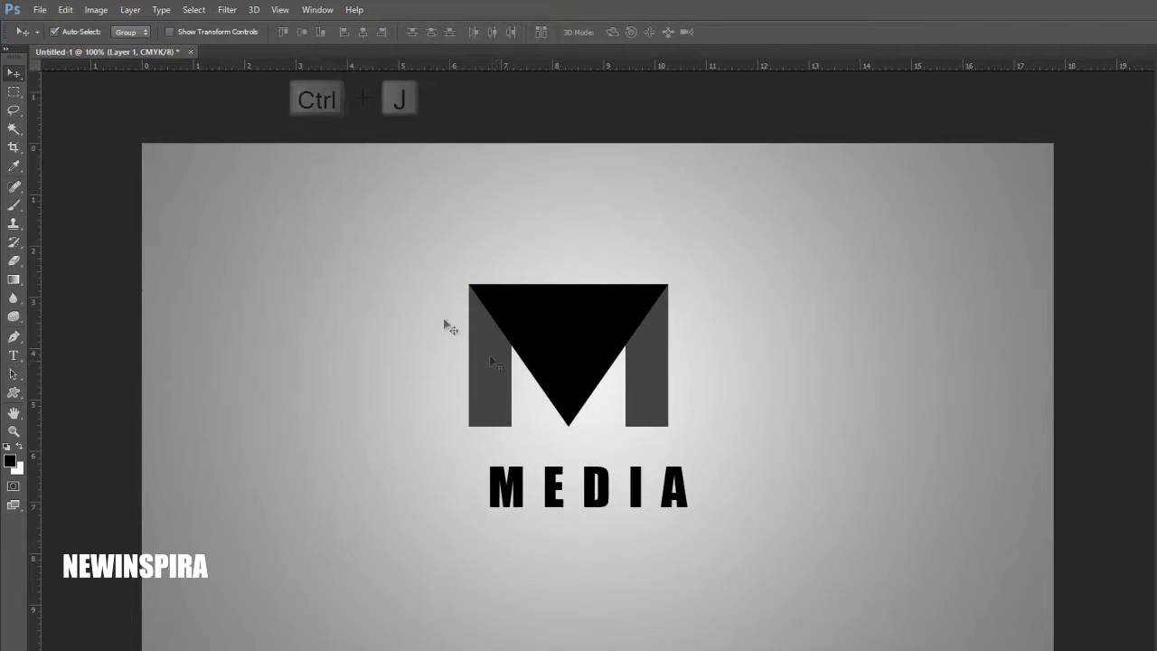
left_click(128, 11)
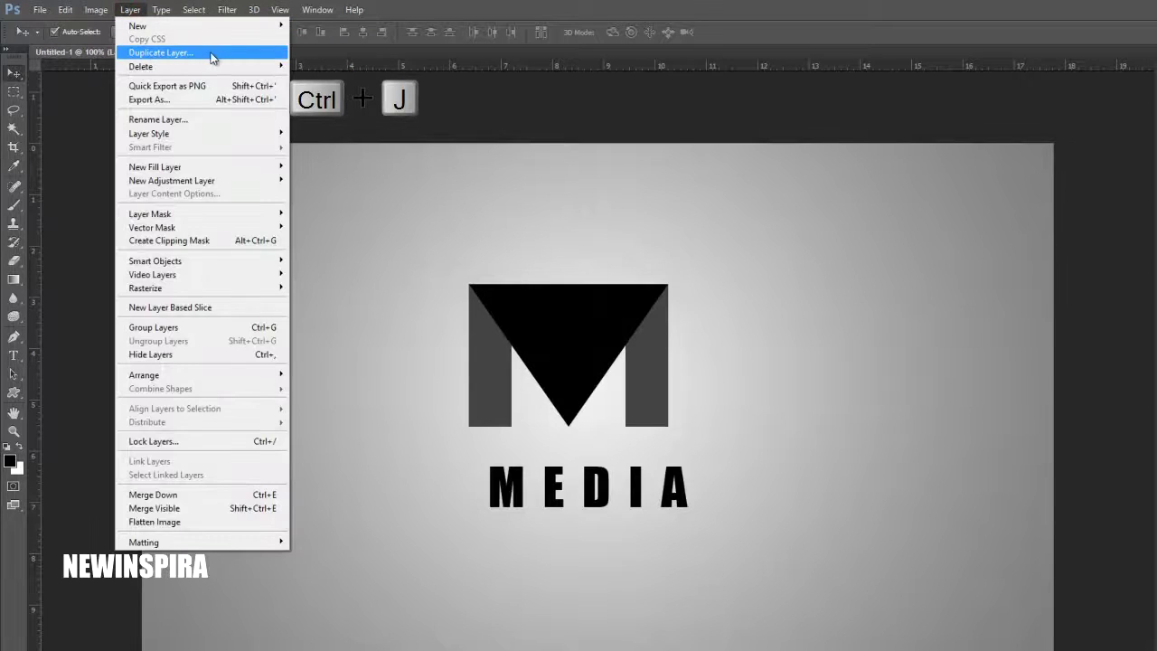
left_click(211, 52)
left_click(474, 277)
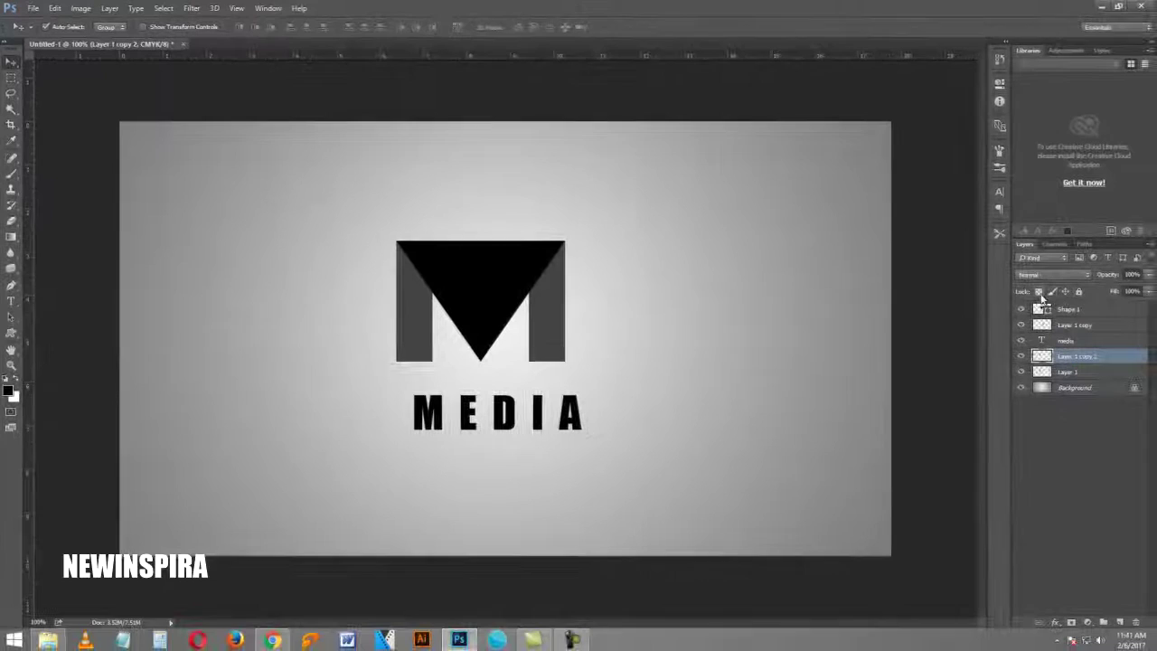
left_click(1040, 292)
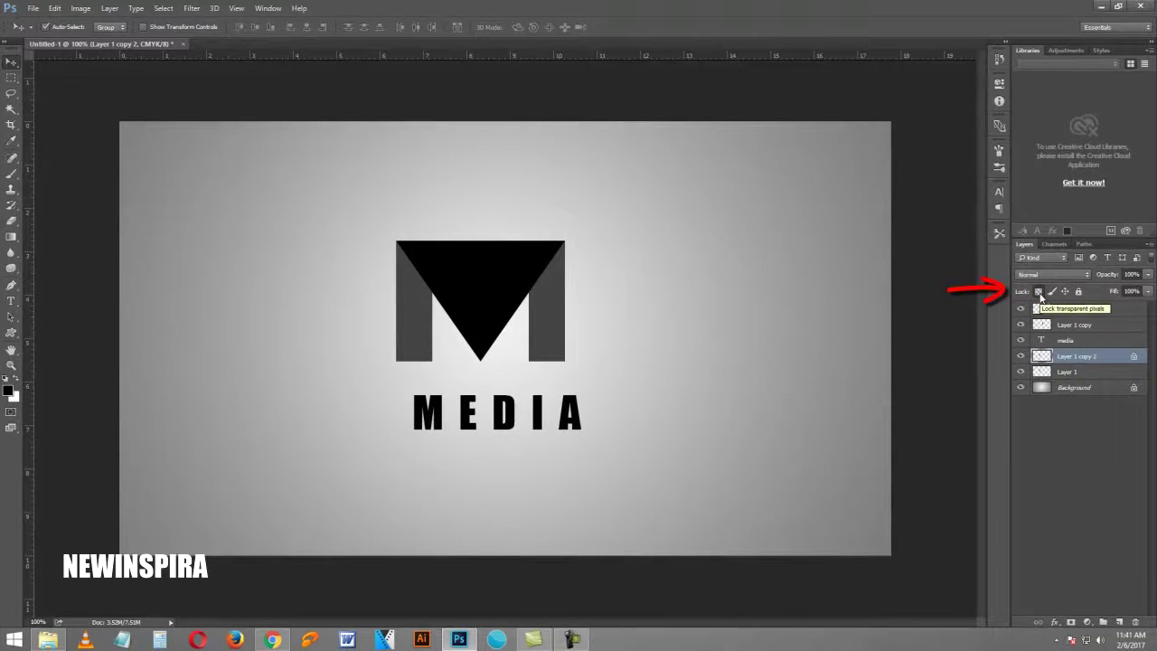
key("alt+BackSpace")
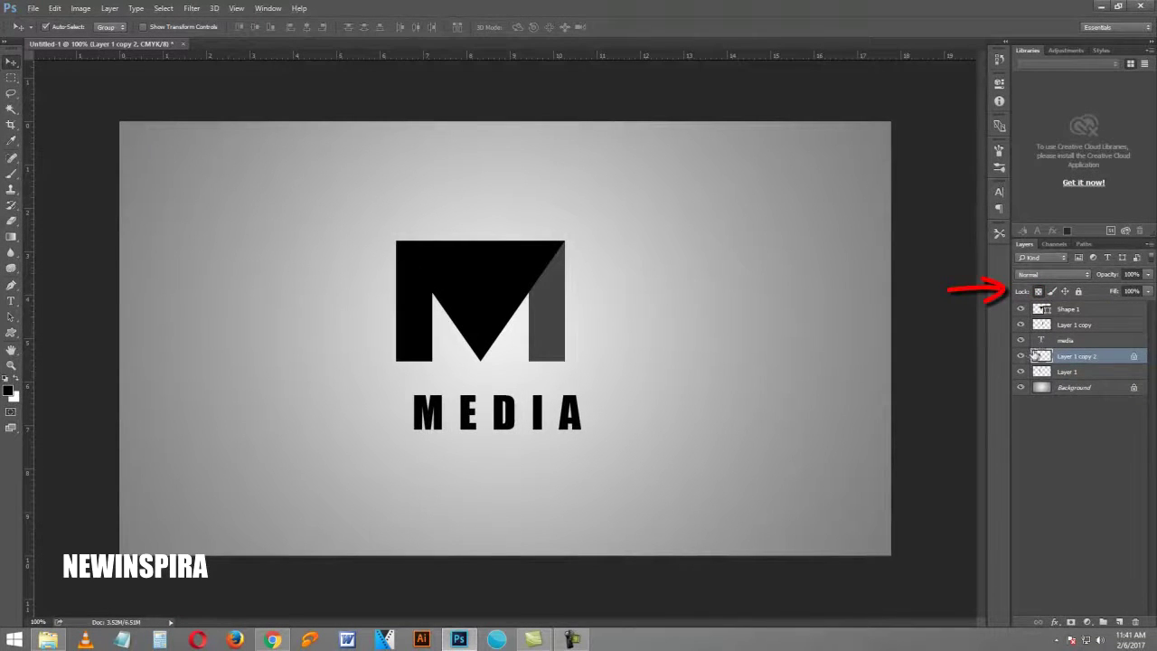
Rotate the black leg about -22° and lay it along the triangle's left edge.
left_click(54, 8)
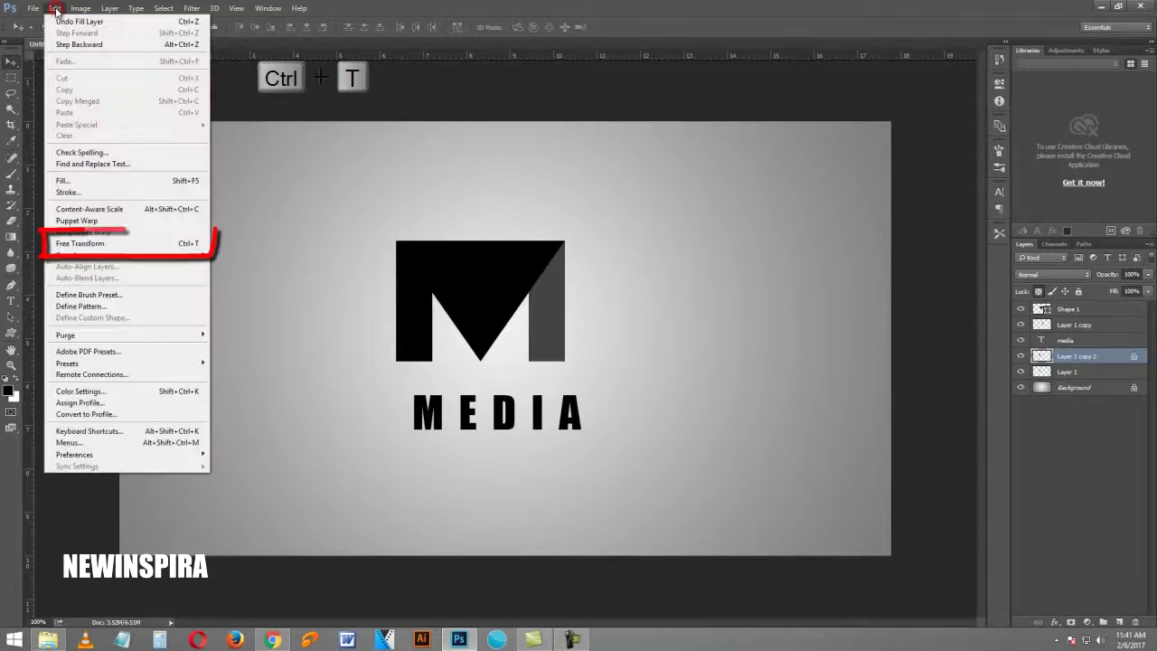
left_click(131, 243)
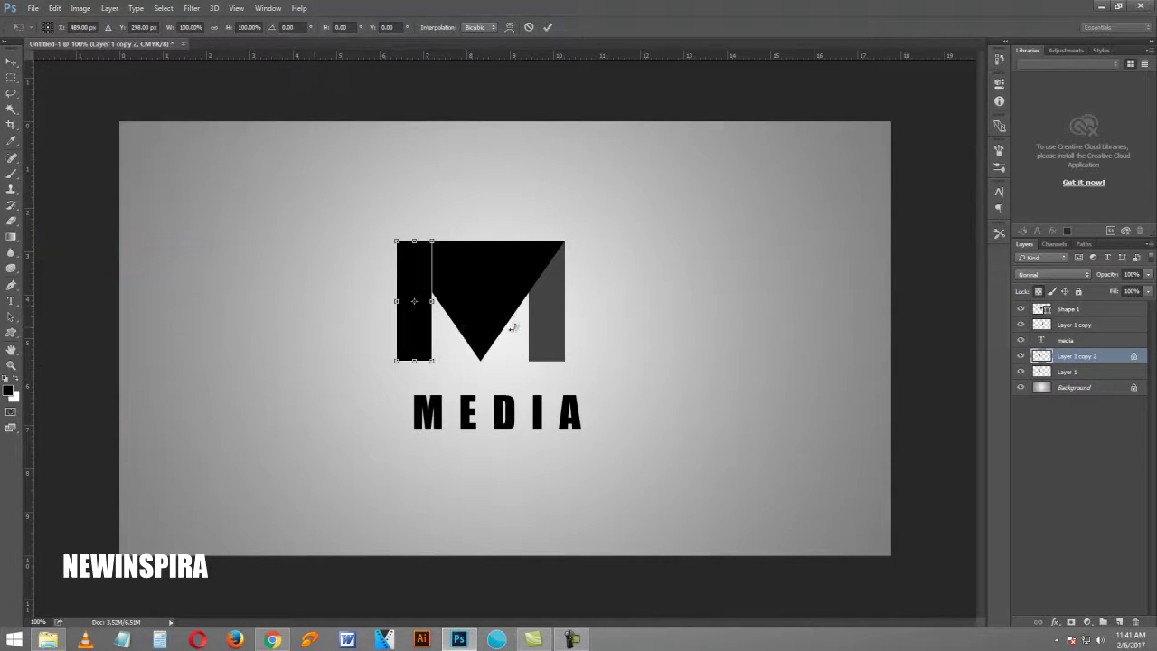
left_click_drag(516, 328, 516, 289)
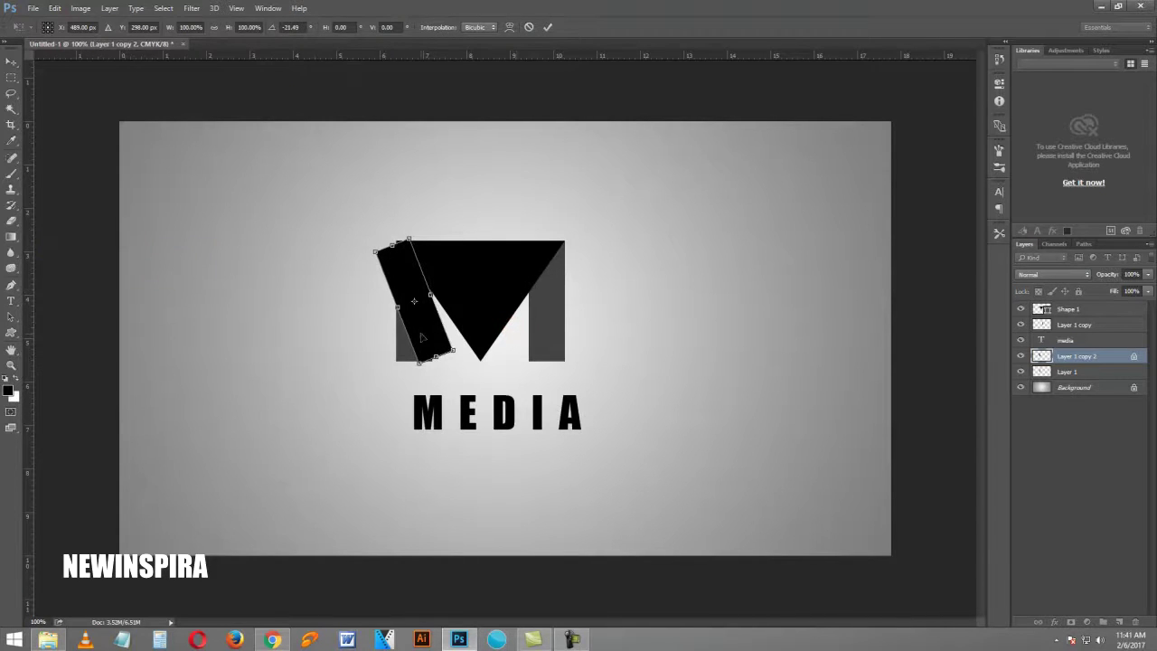
mouse_move(424, 336)
left_mouse_down()
mouse_move(456, 323)
mouse_move(445, 328)
mouse_move(491, 332)
mouse_move(444, 326)
left_mouse_up()
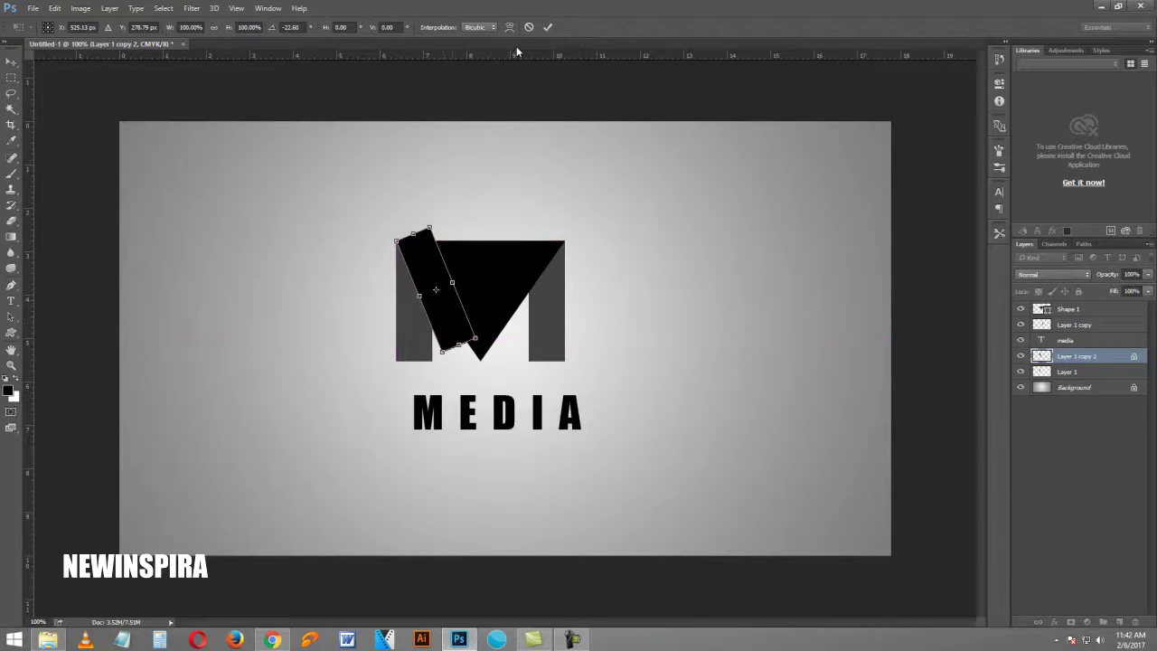
left_click(548, 28)
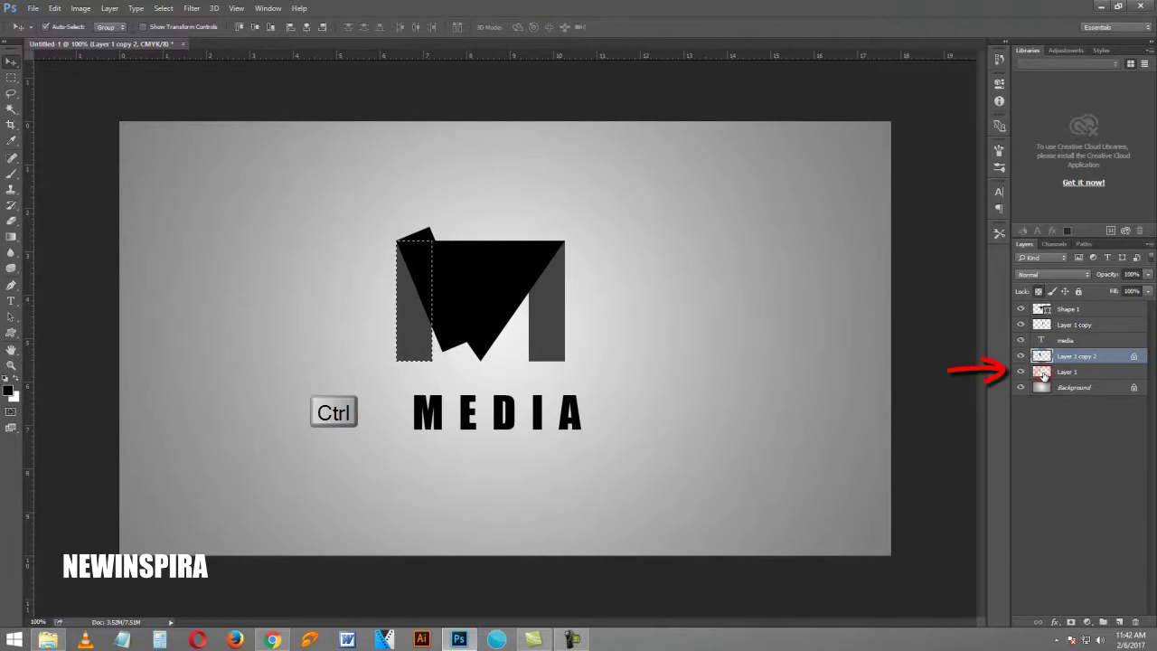
Trim the rotated black piece to Layer 1's left-bar outline by clearing everything outside it, then deselect.
left_click(1066, 356, "ctrl")
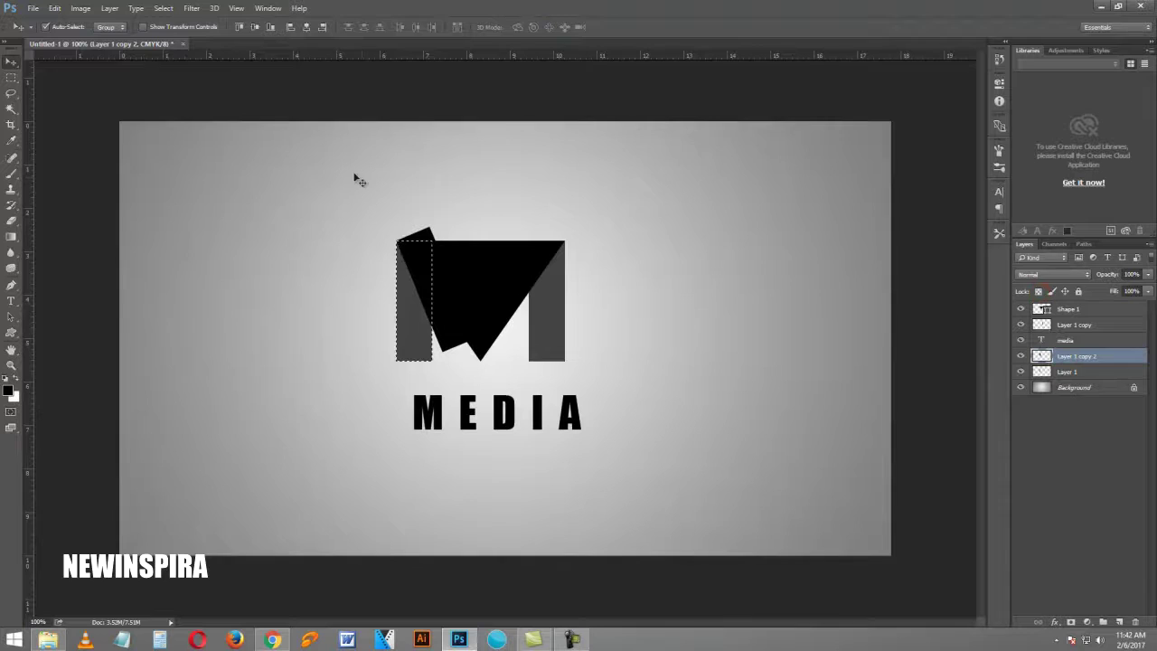
left_click(163, 9)
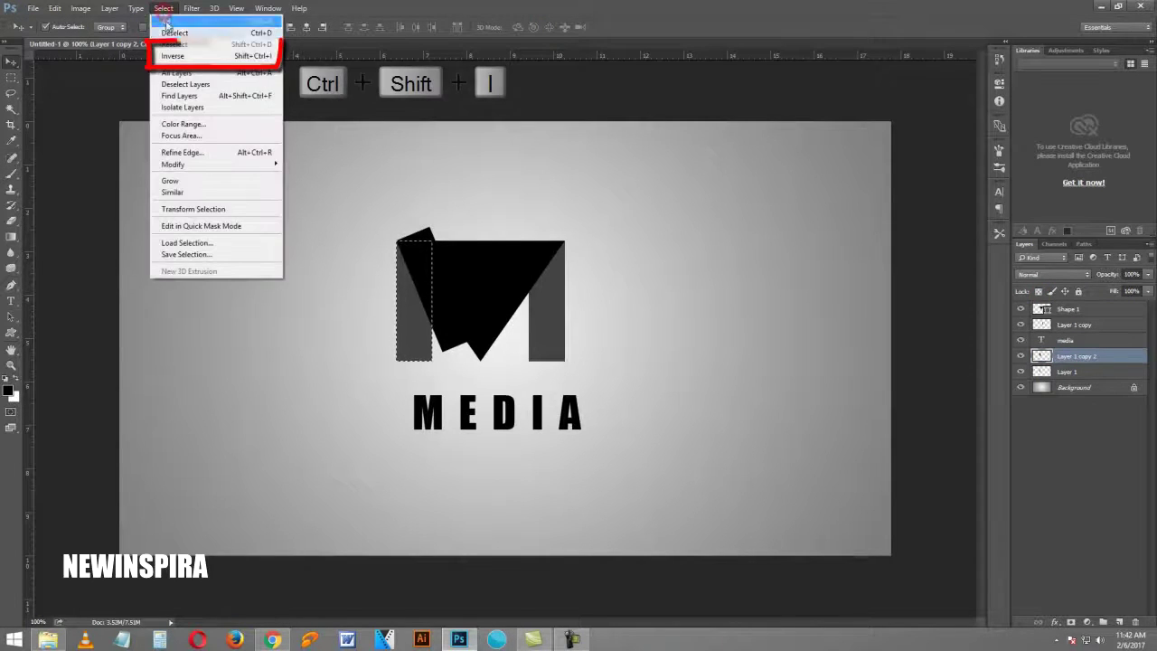
left_click(208, 56)
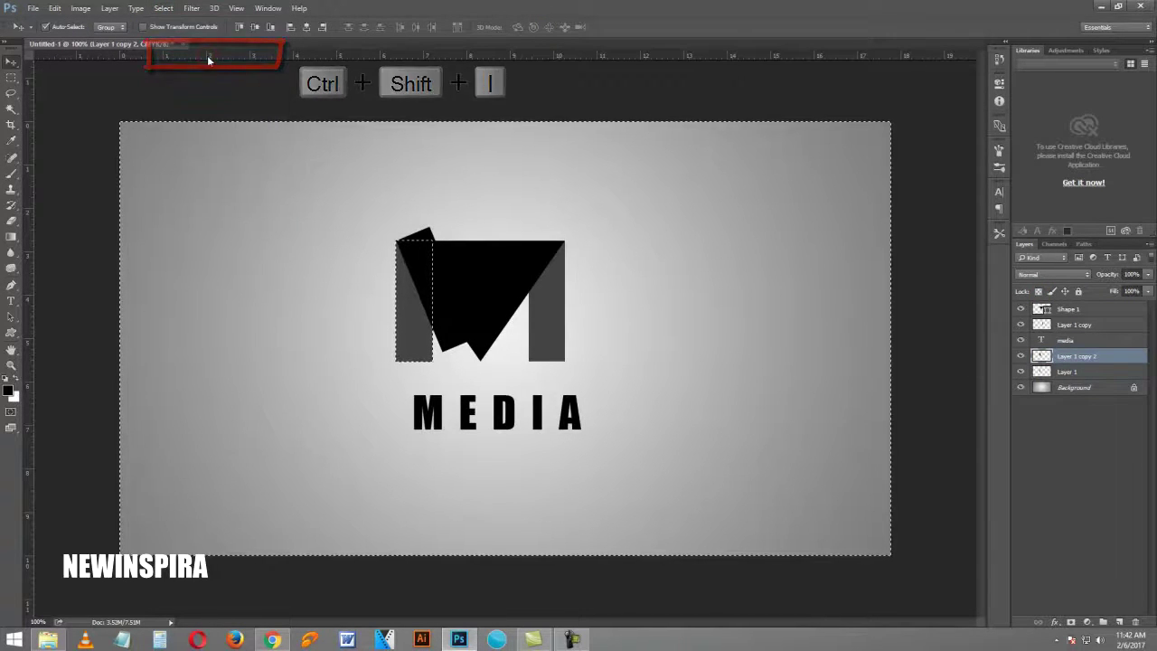
left_click(55, 9)
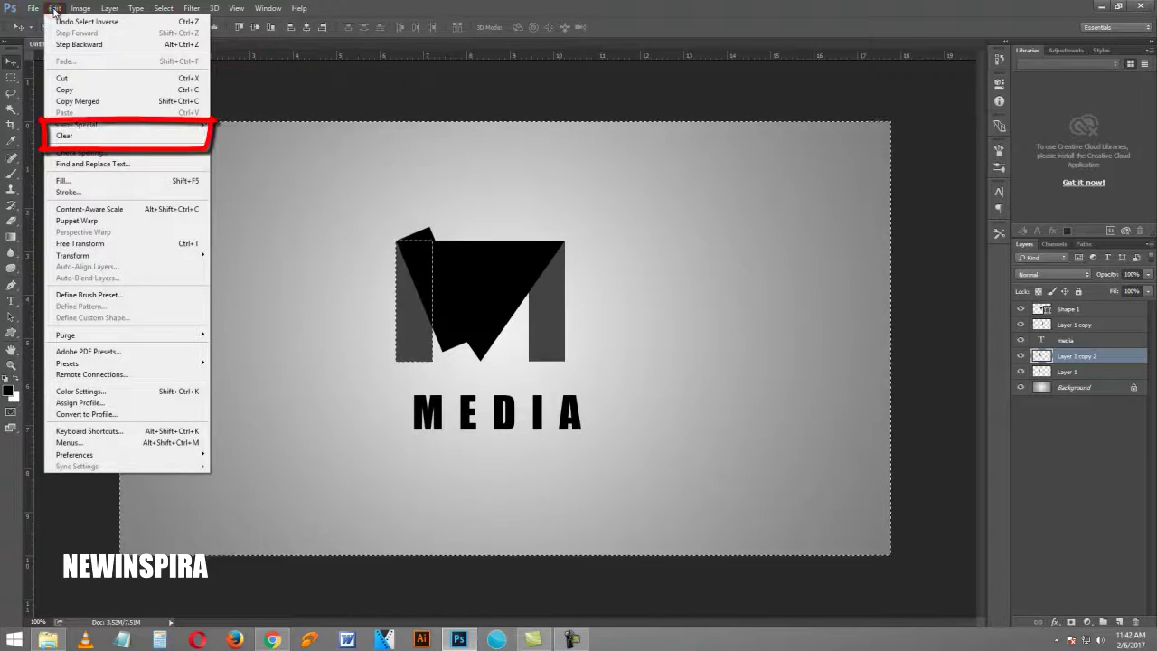
left_click(135, 140)
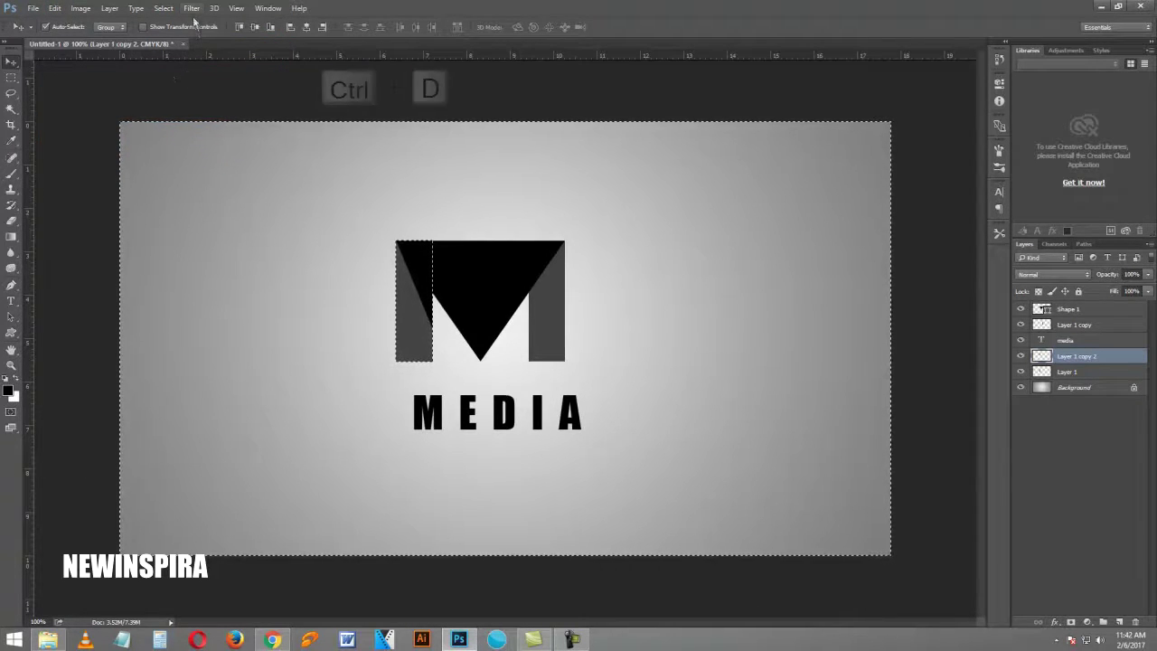
left_click(163, 9)
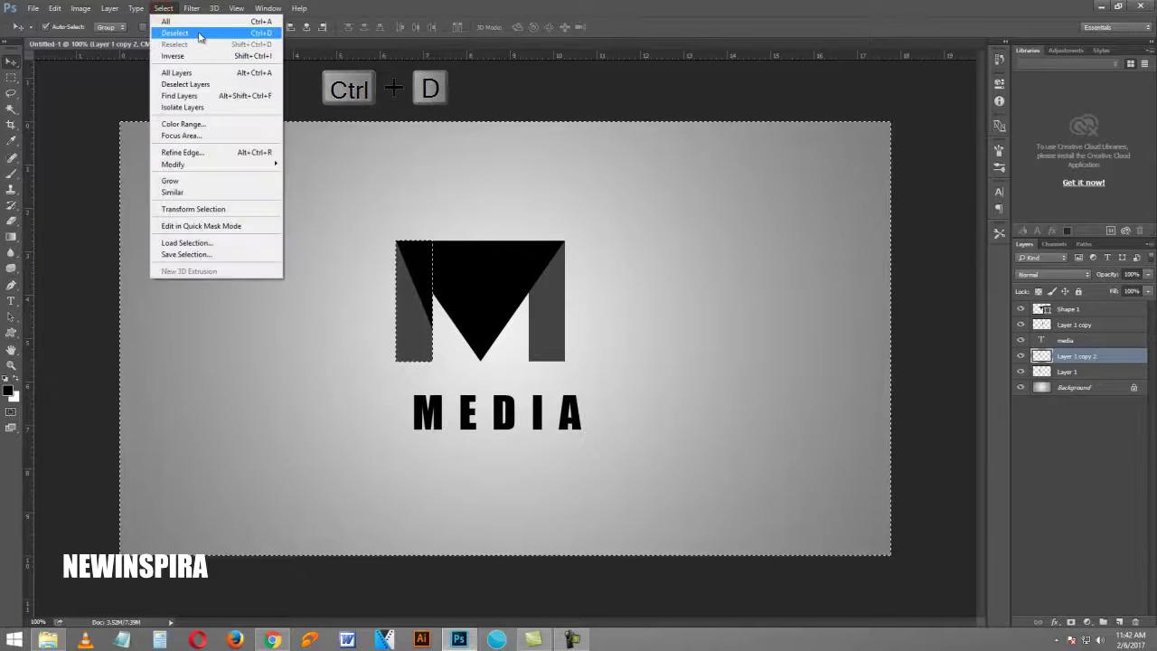
left_click(198, 32)
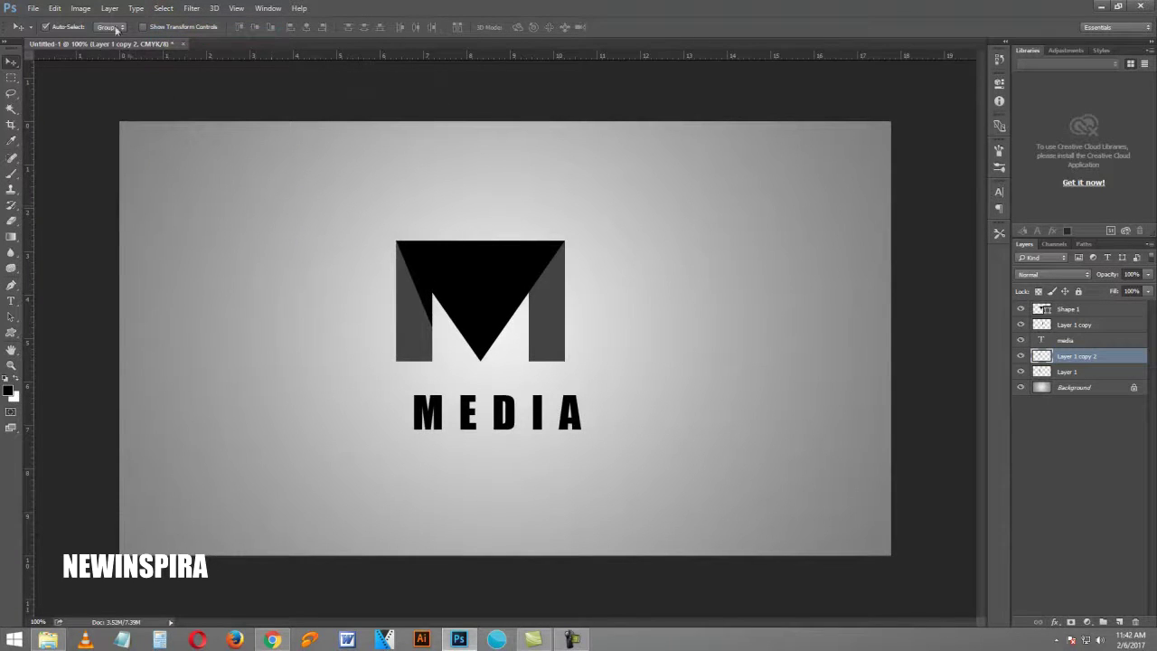
Duplicate the black fold layer, flip the copy horizontally, and drag it onto the M's right leg.
left_click(108, 8)
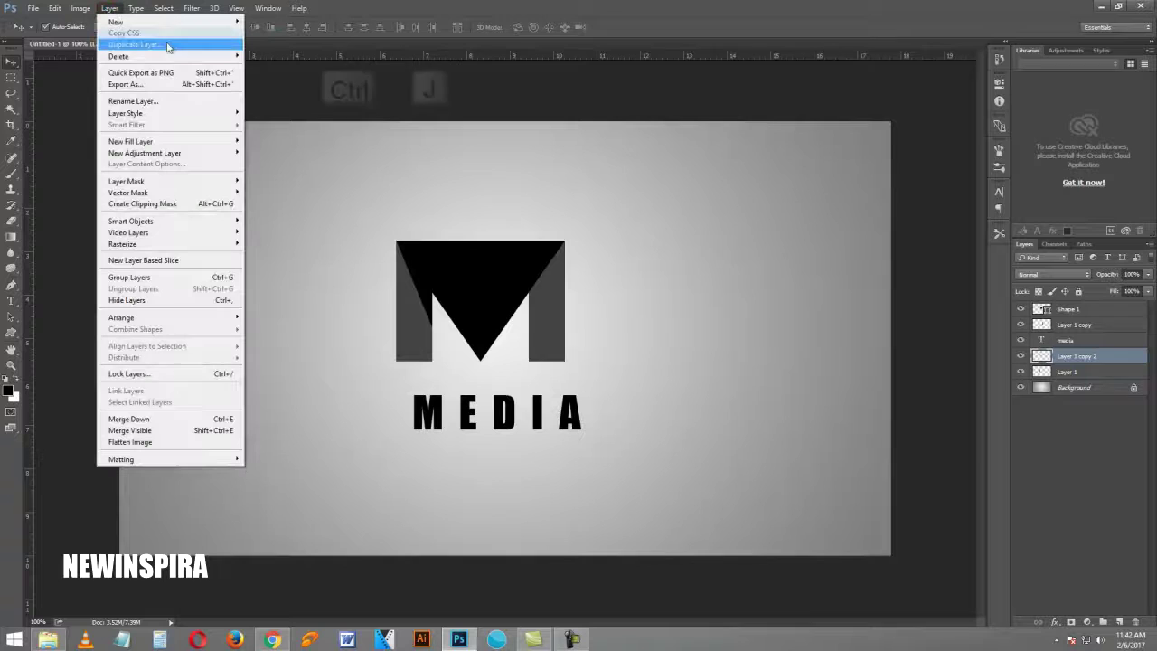
left_click(192, 46)
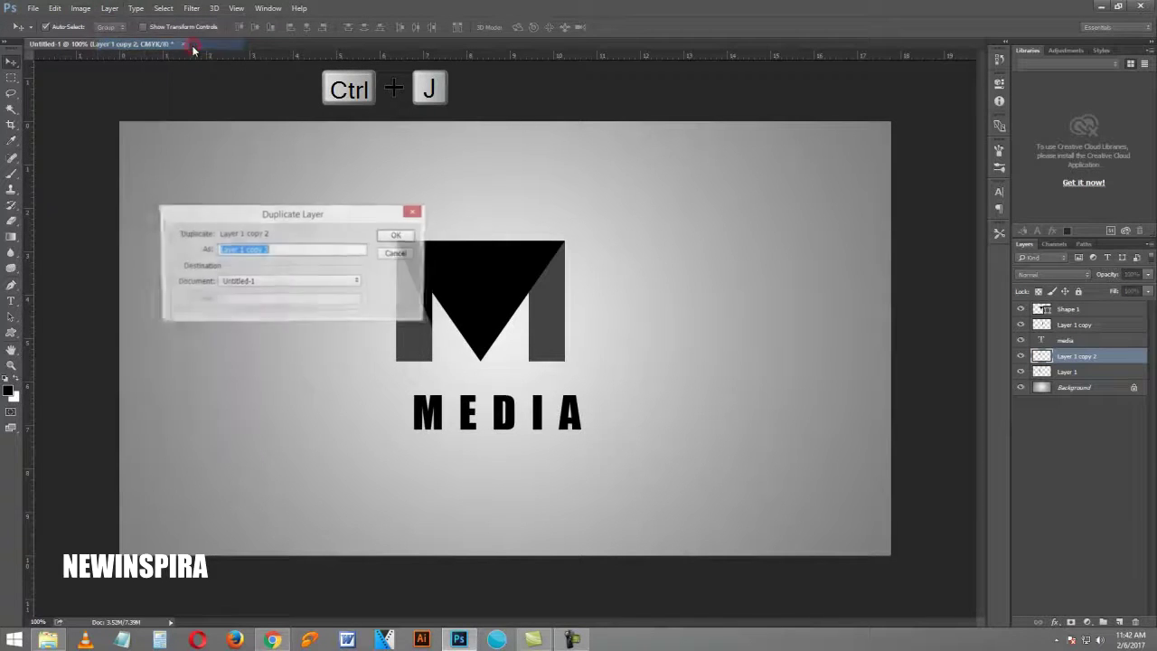
left_click(395, 234)
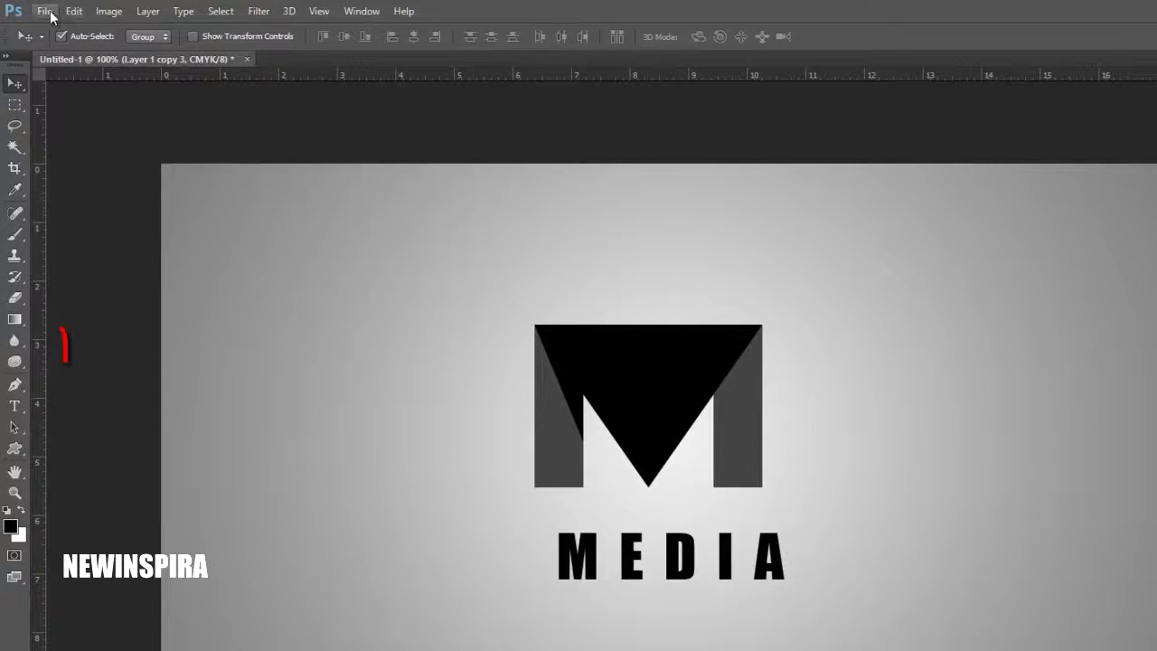
left_click(76, 12)
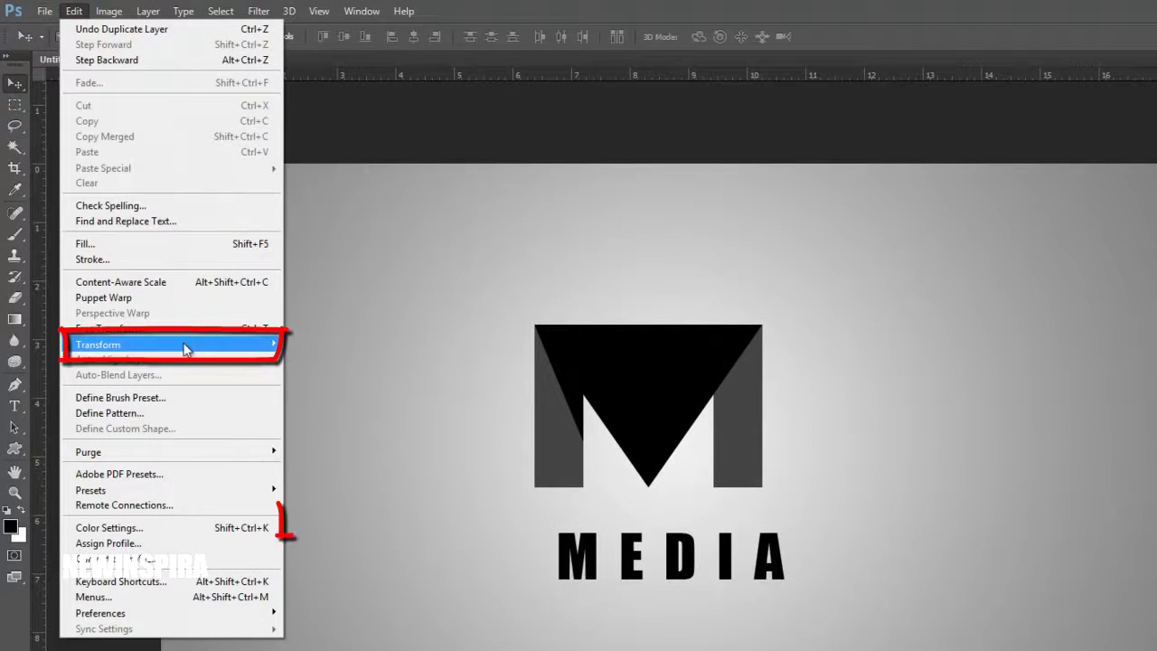
mouse_move(113, 345)
left_click(378, 523)
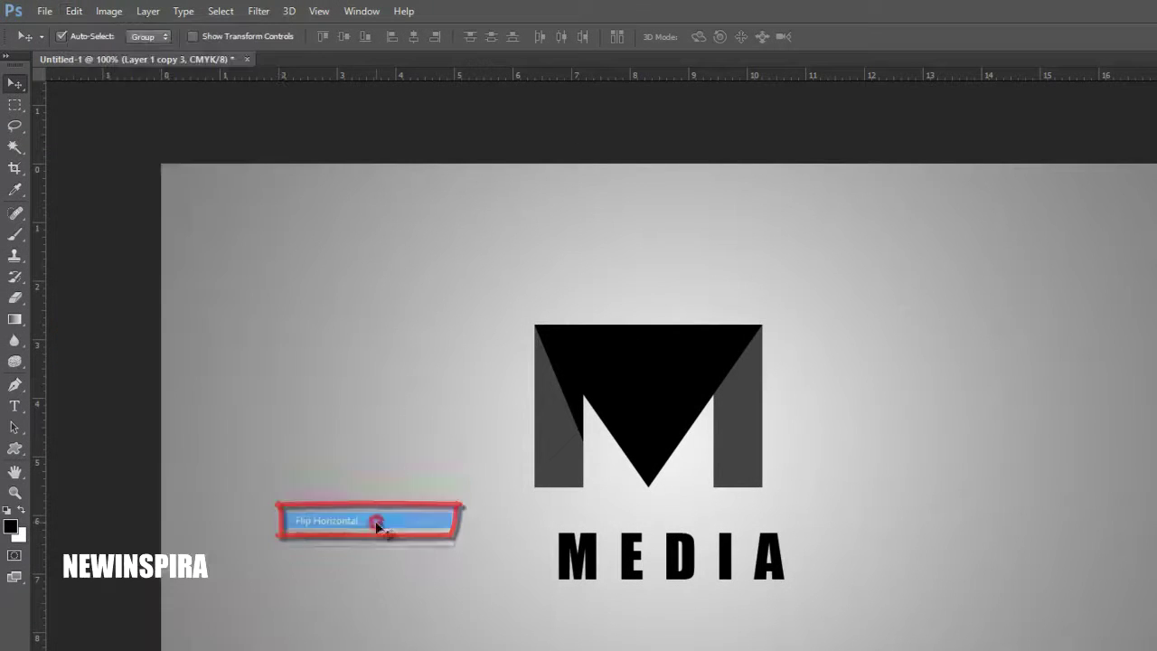
left_click_drag(540, 391, 723, 395)
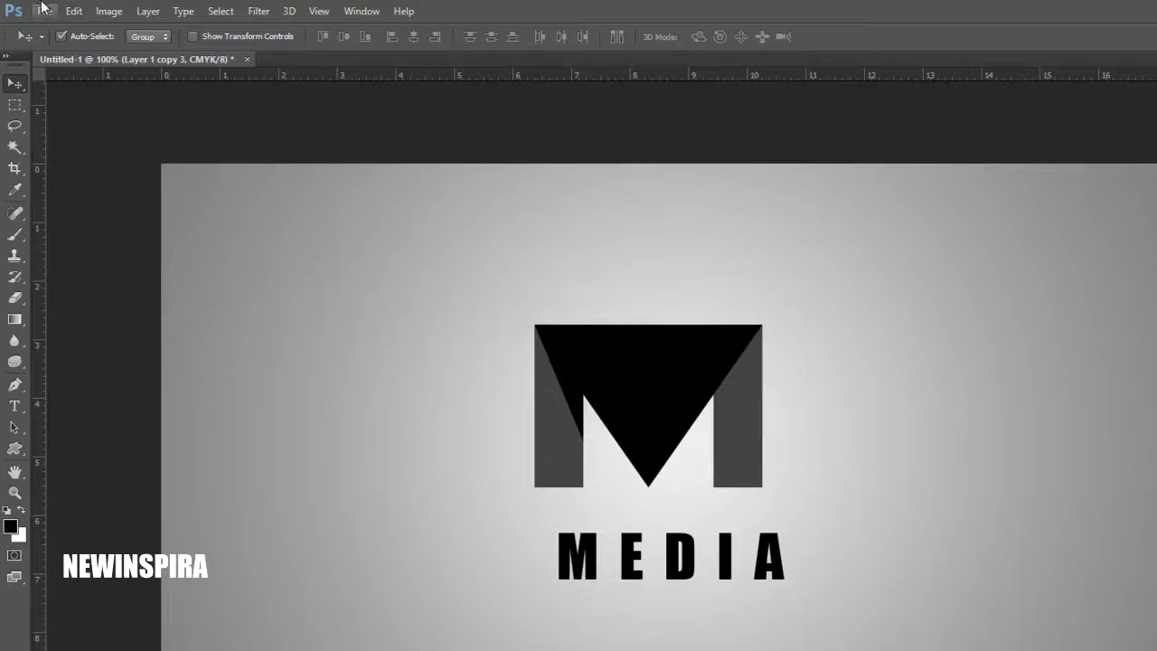
Bring the left and right grey leg layers forward so both sit above the black triangle.
left_click(148, 11)
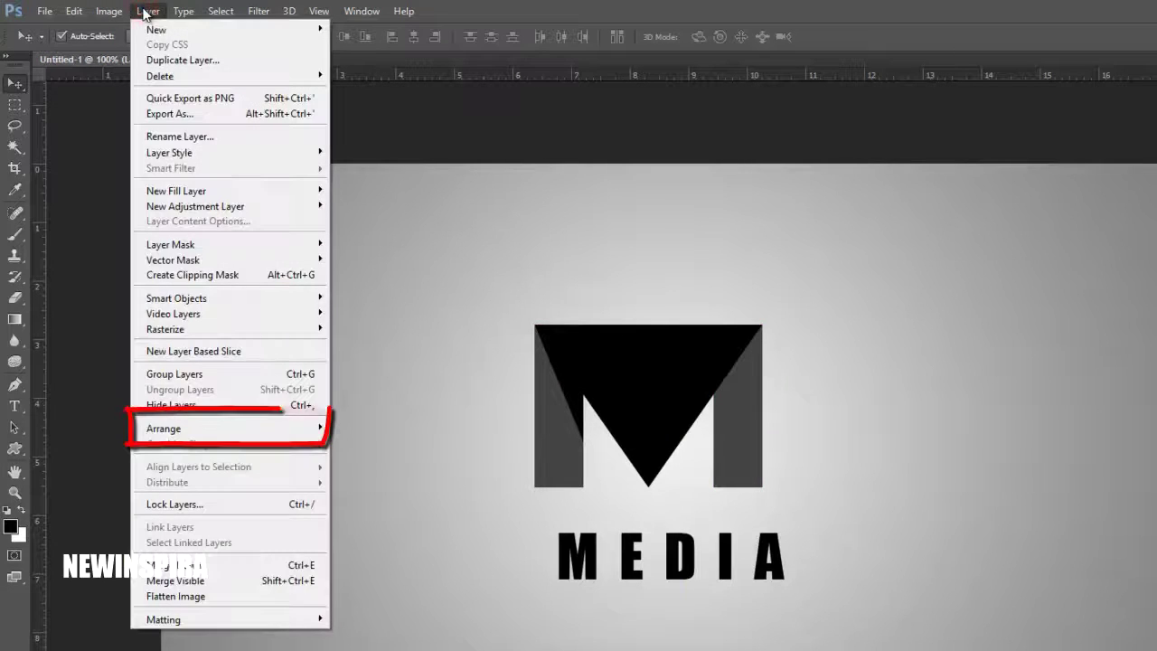
mouse_move(251, 428)
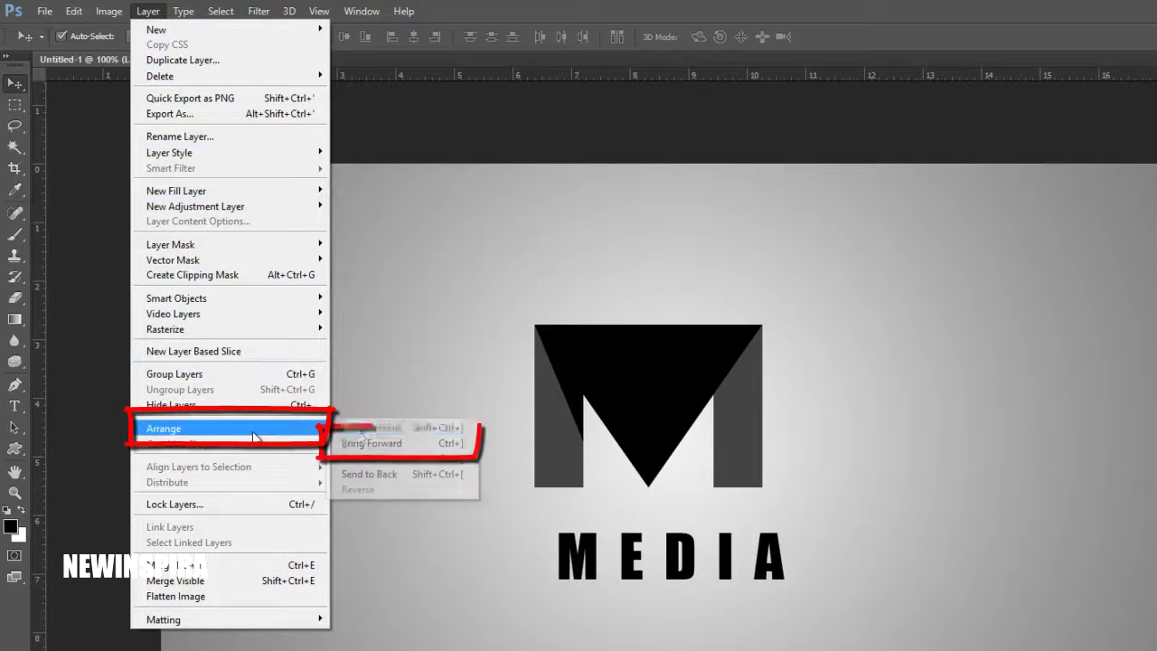
left_click(382, 441)
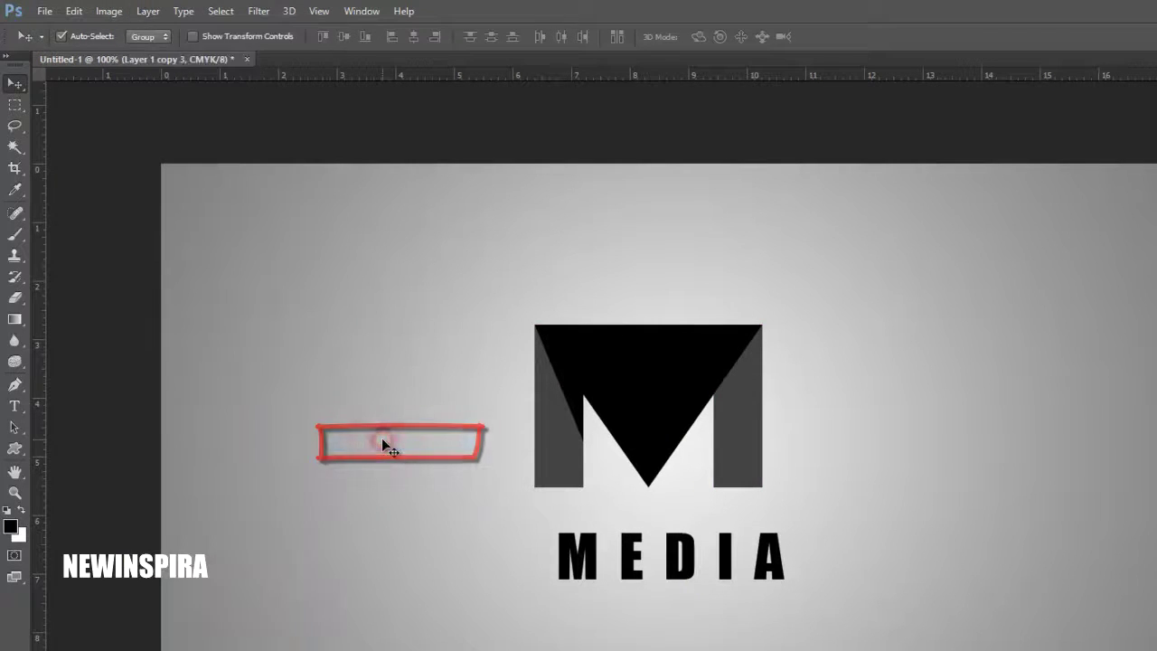
left_click(149, 11)
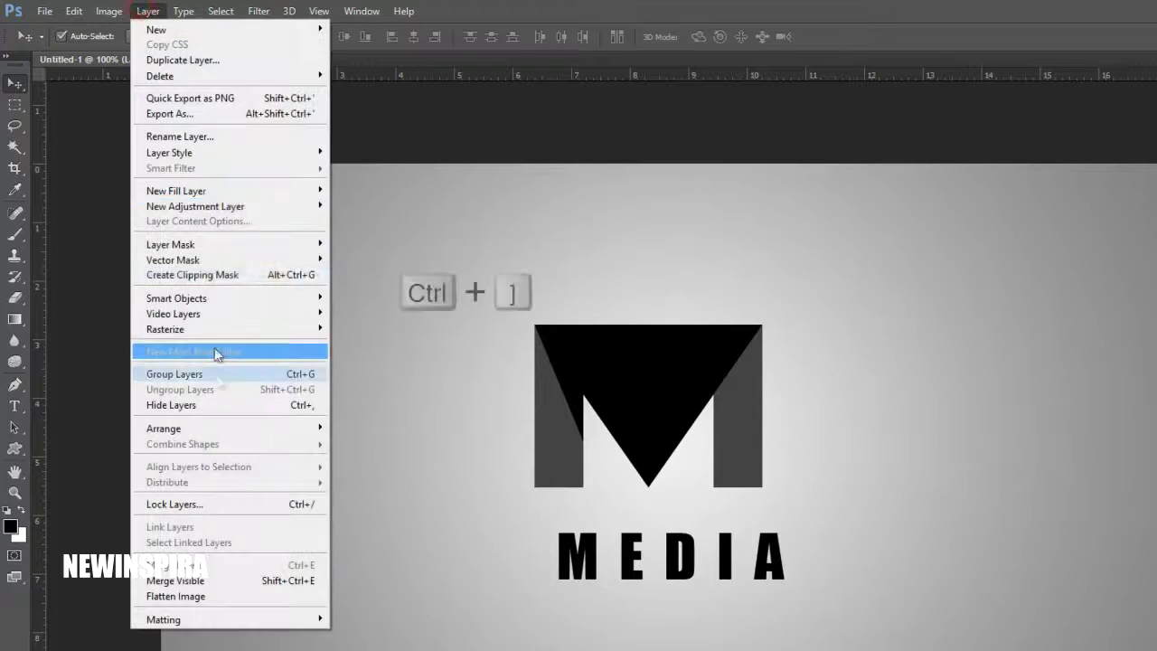
left_click(215, 422)
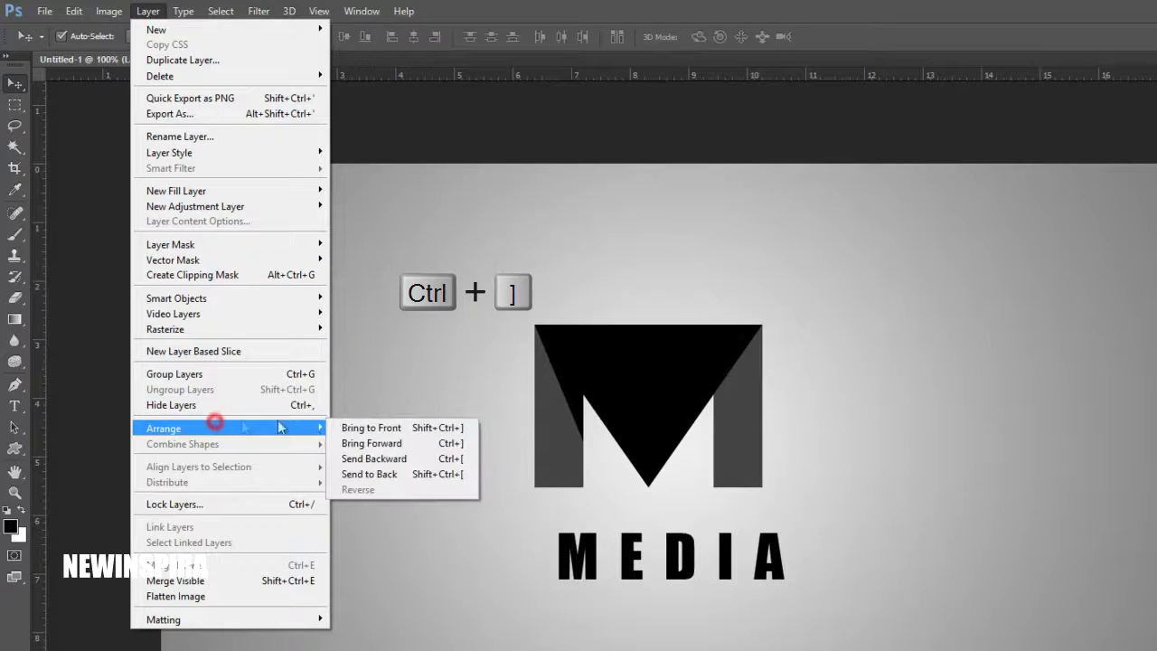
left_click(380, 443)
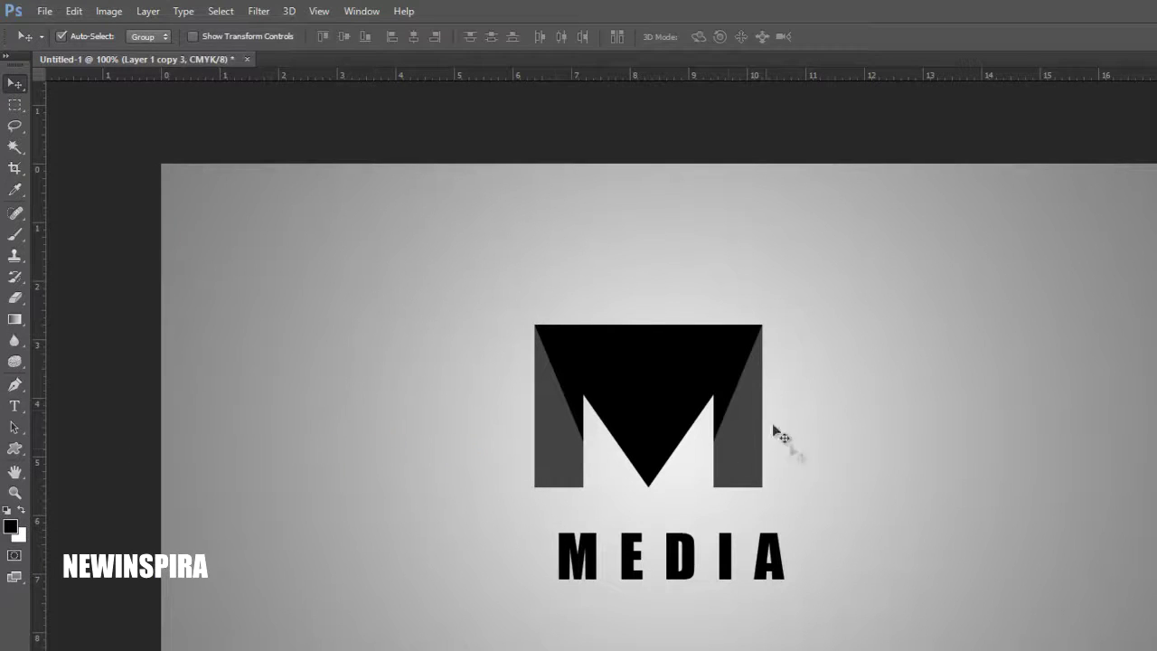
left_click_drag(727, 407, 727, 402)
Select the black triangle's Shape 1 layer and rasterize the shape.
left_click(638, 404)
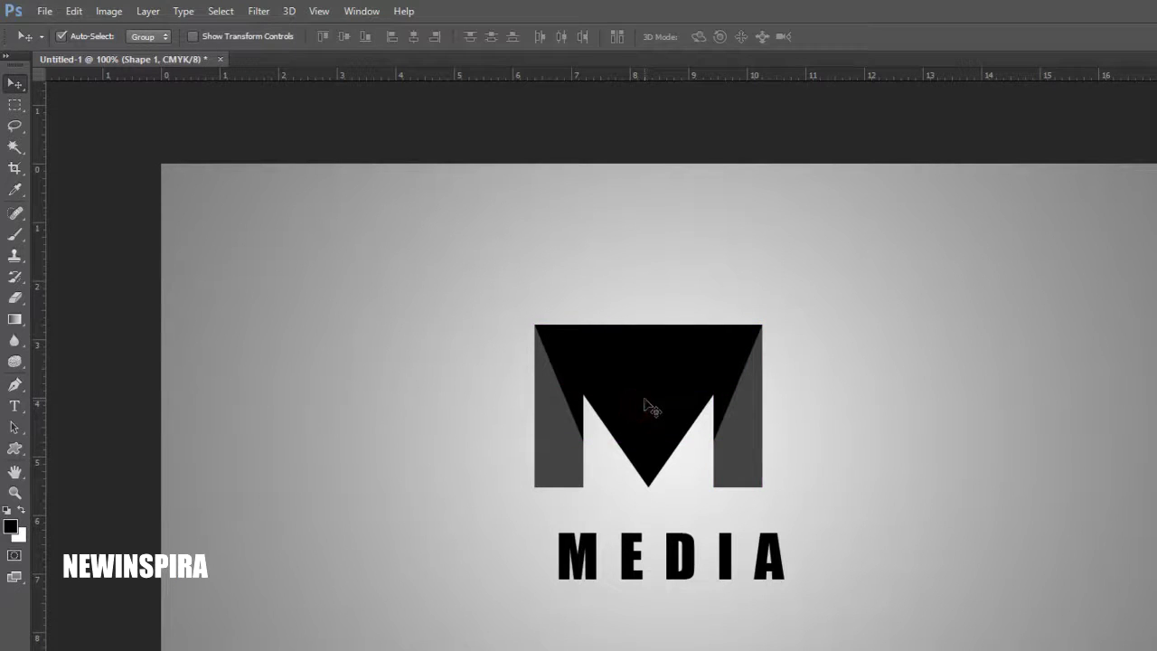
left_click(148, 11)
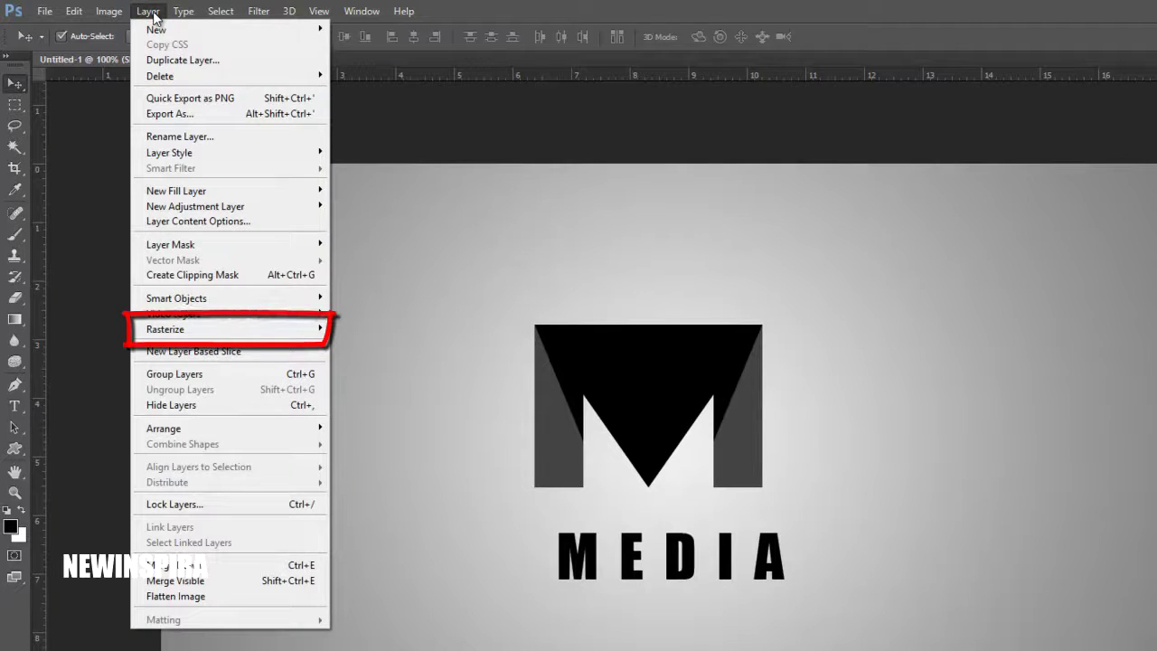
mouse_move(240, 331)
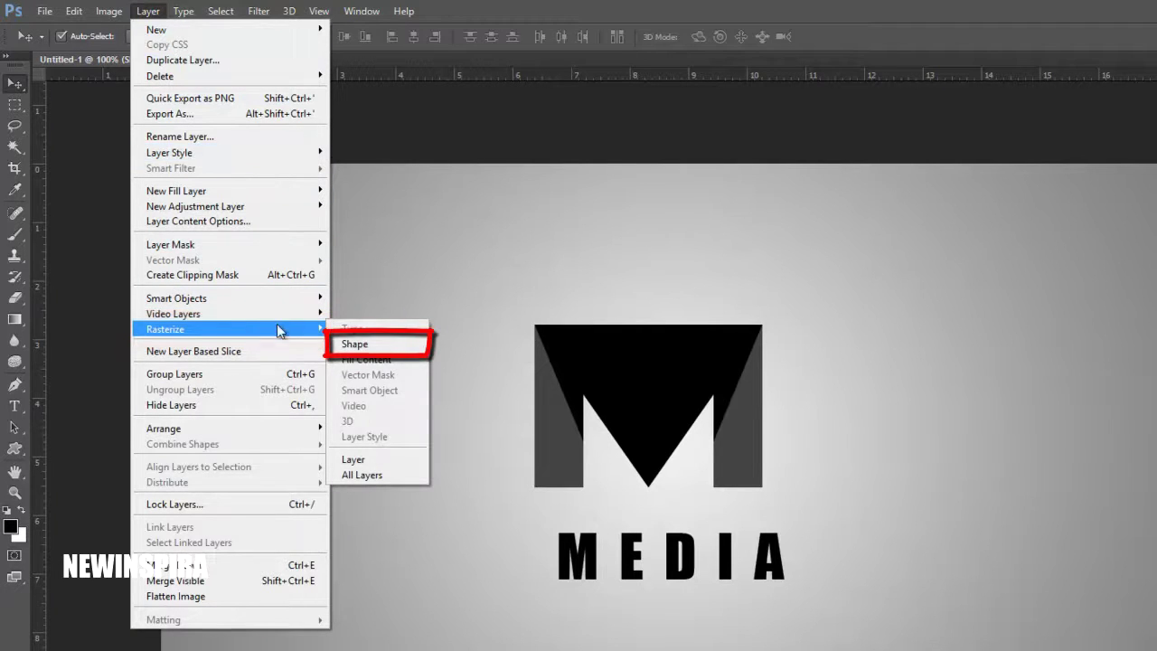
left_click(404, 347)
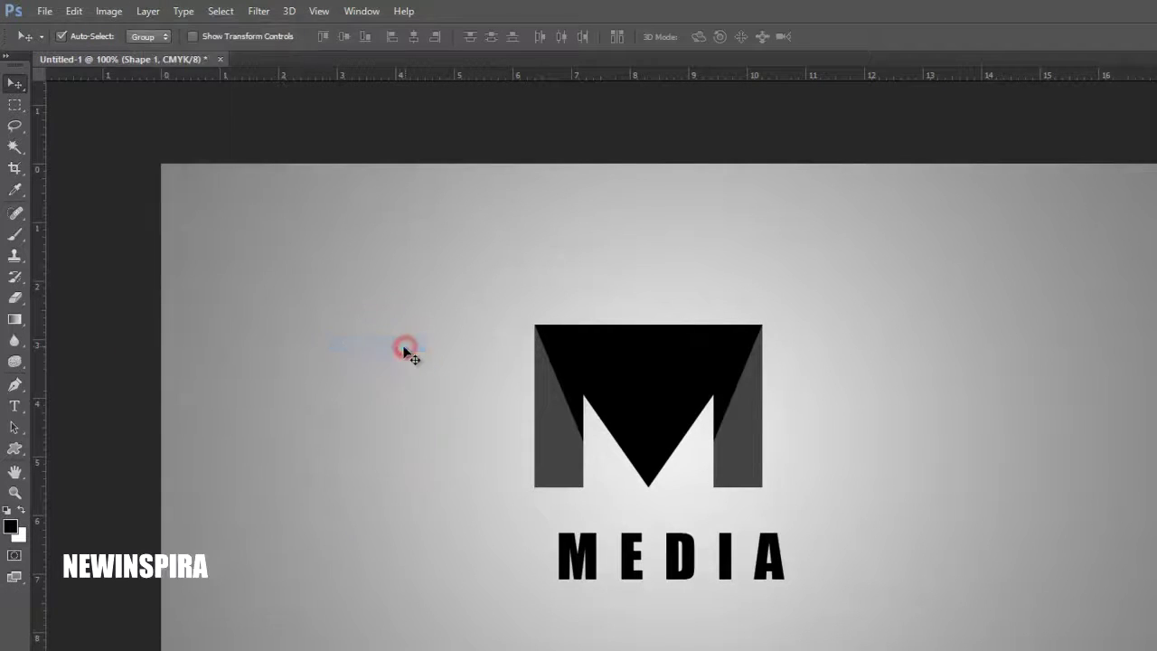
Duplicate the rasterized triangle into a new Shape 1 copy layer.
left_click(148, 11)
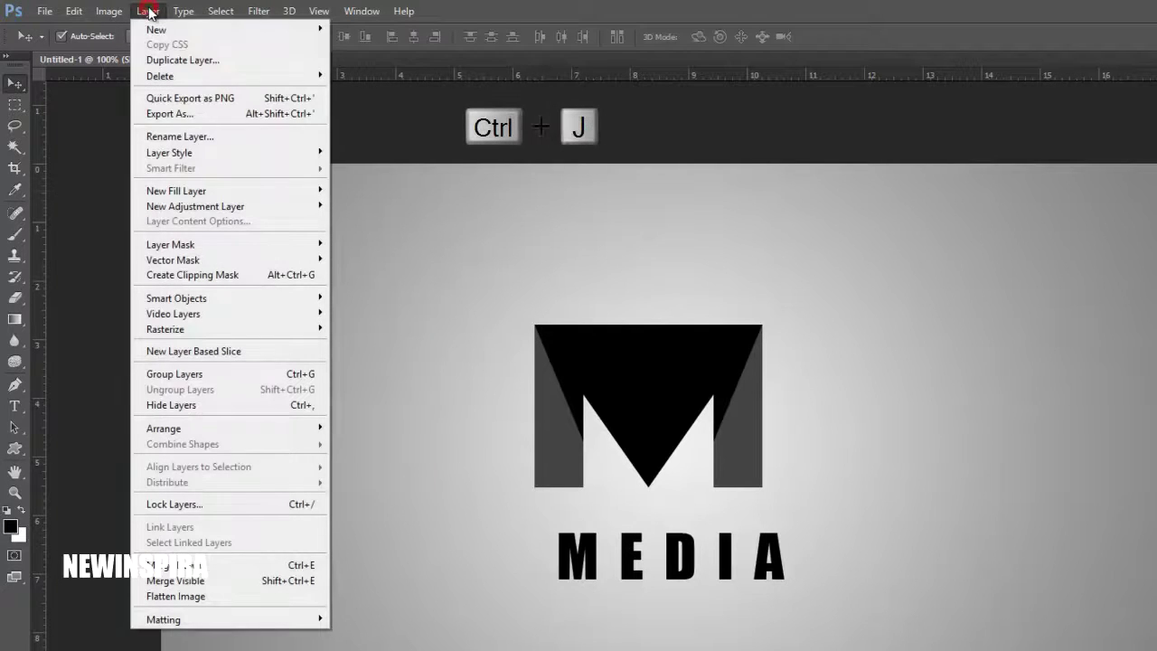
left_click(255, 62)
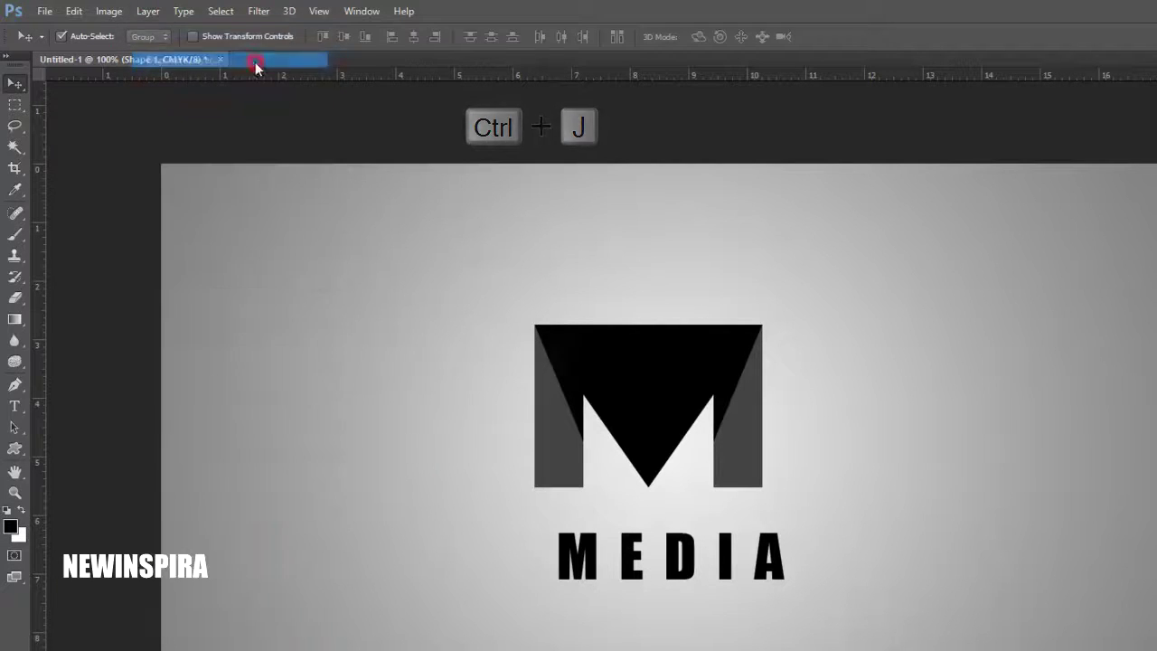
left_click(547, 317)
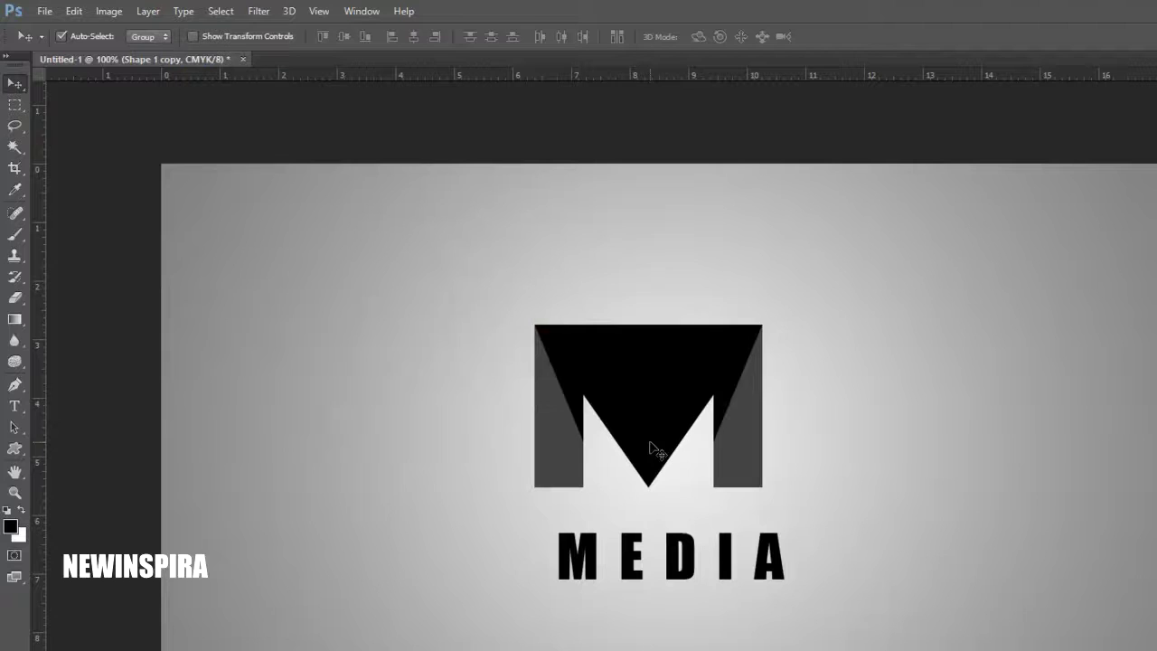
Raise the triangle copy, load and hide it, then clear that V notch from Shape 1 and deselect.
left_click_drag(652, 452, 647, 351)
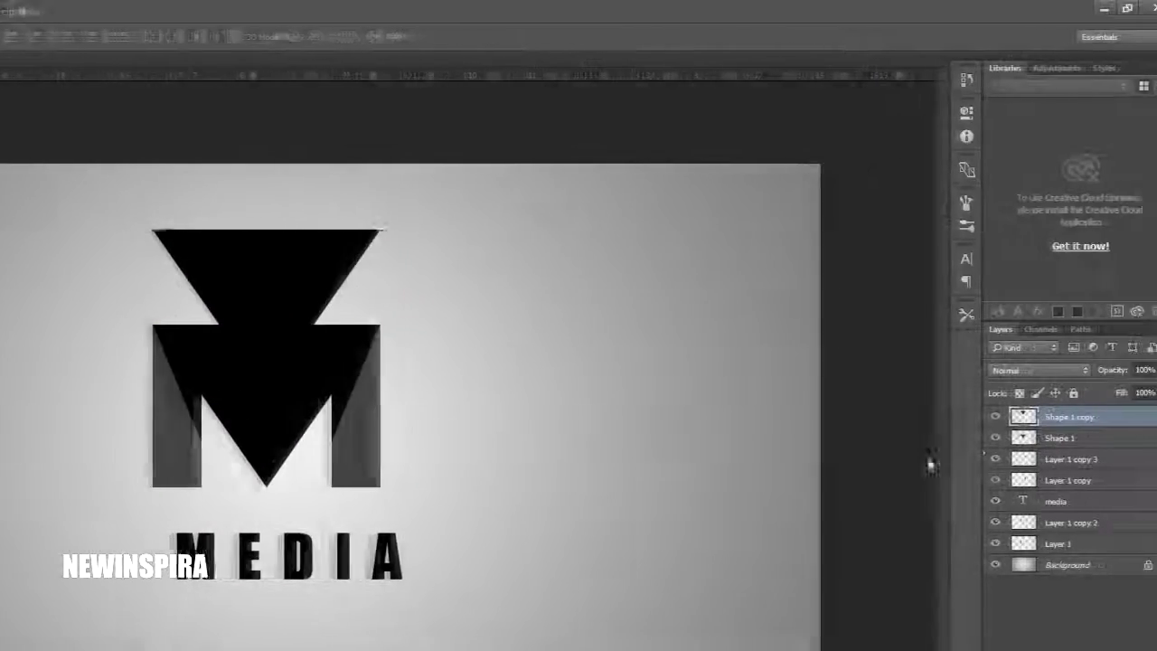
left_click(1024, 433, "ctrl")
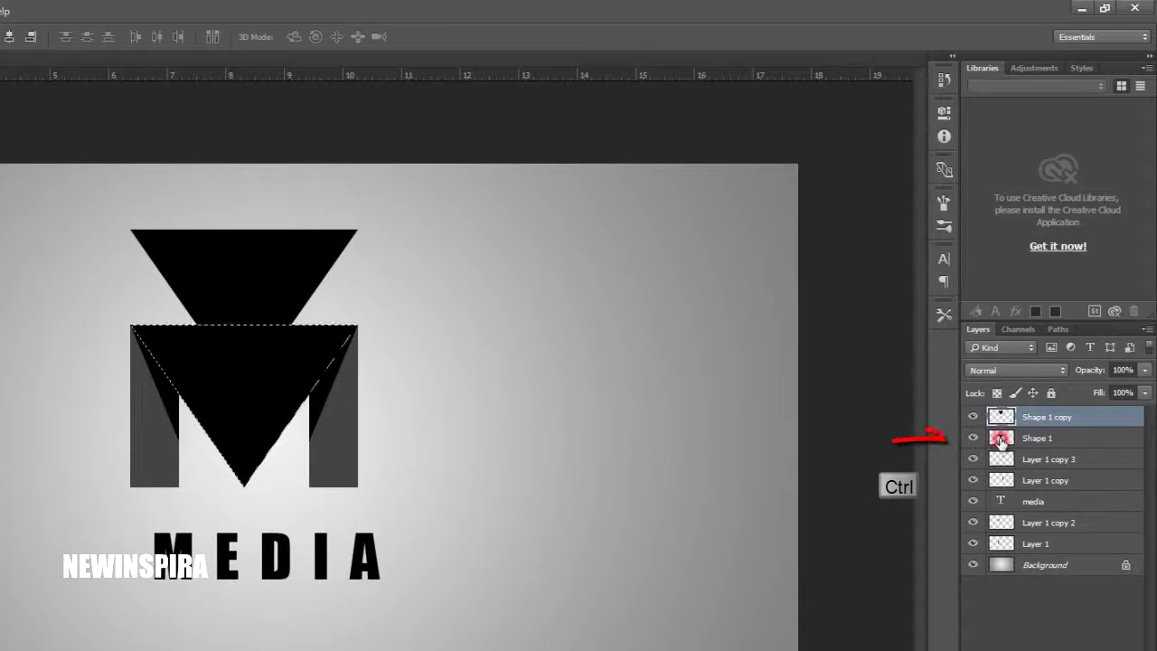
left_click(1001, 417, "ctrl")
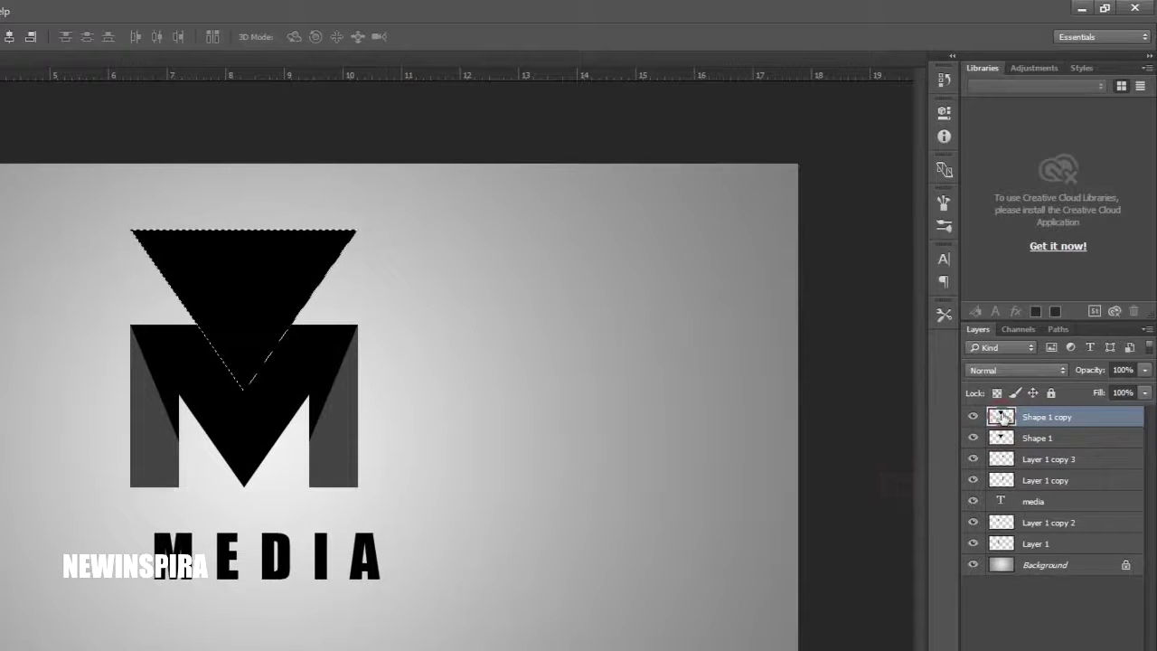
left_click(972, 417)
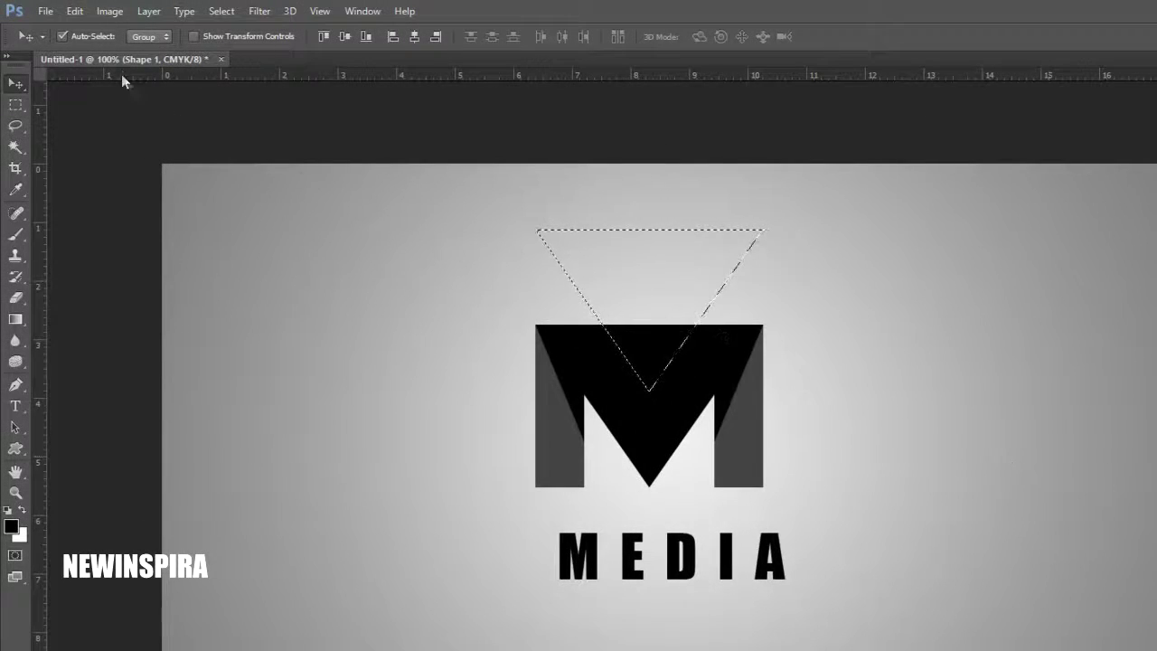
left_click(74, 10)
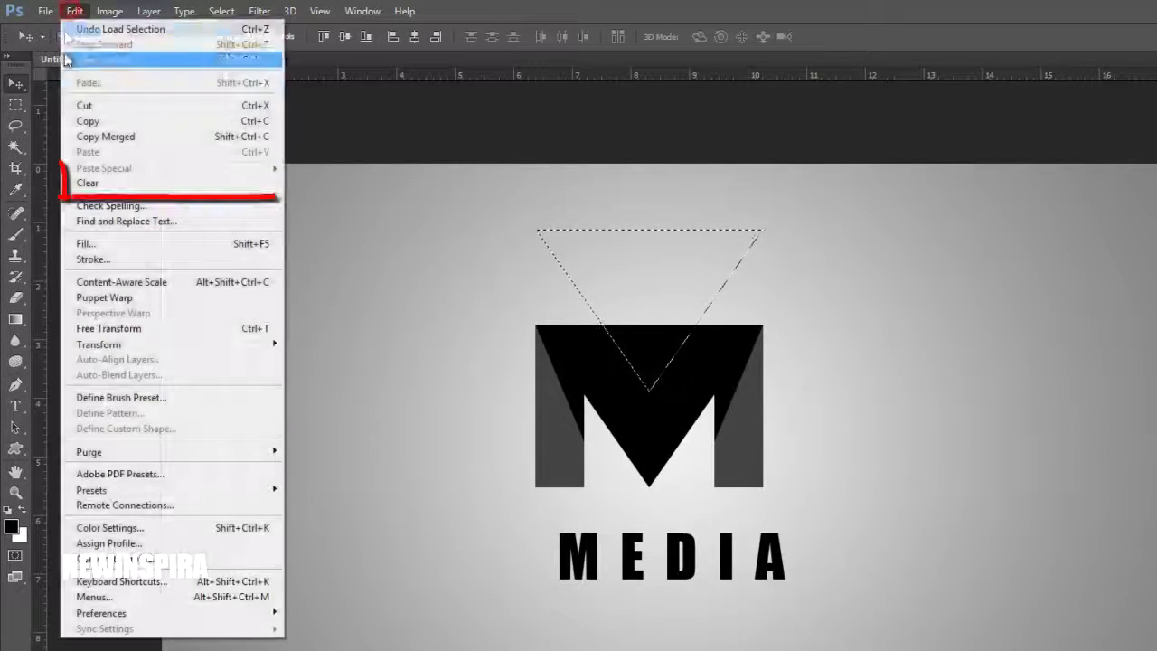
left_click(155, 183)
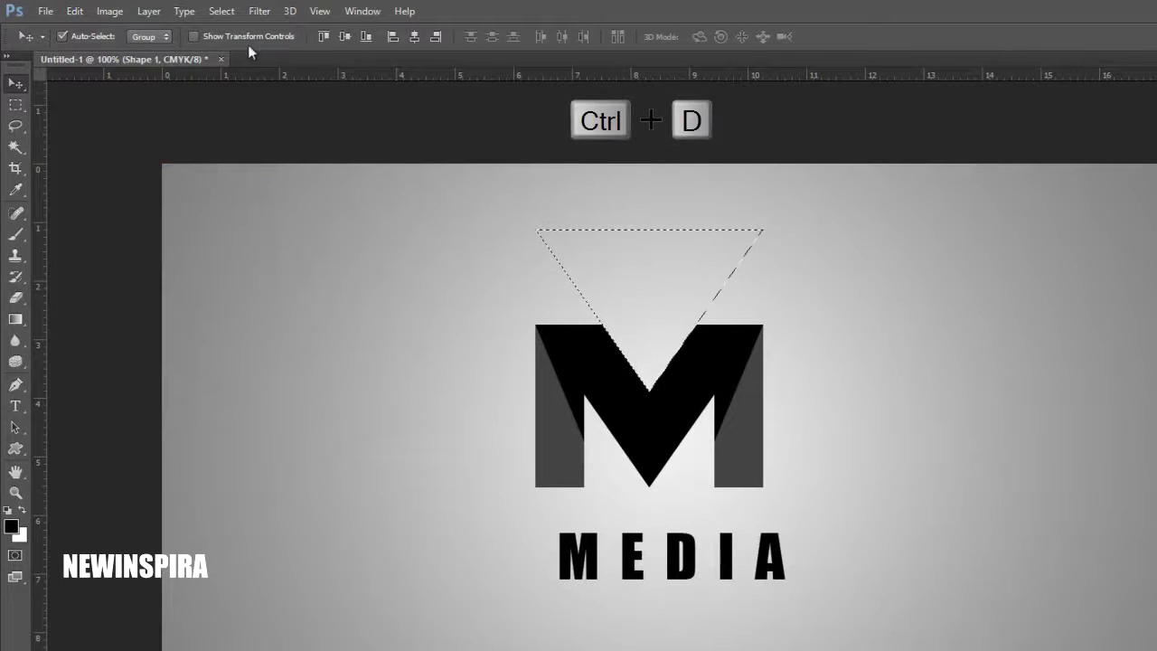
left_click(218, 10)
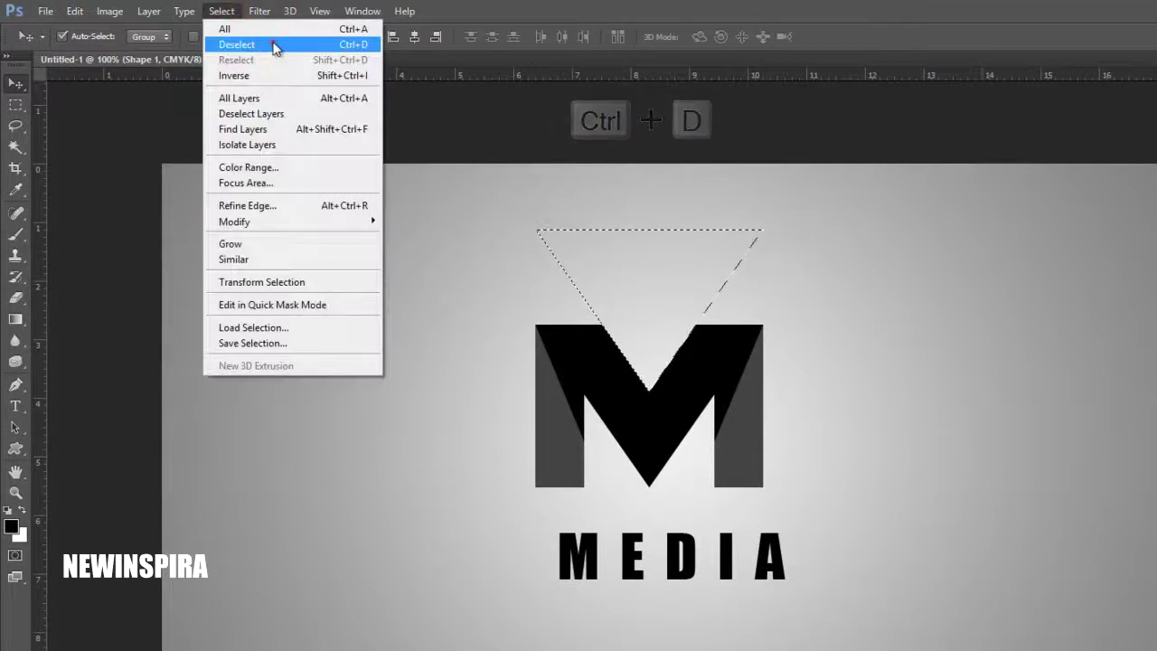
left_click(271, 43)
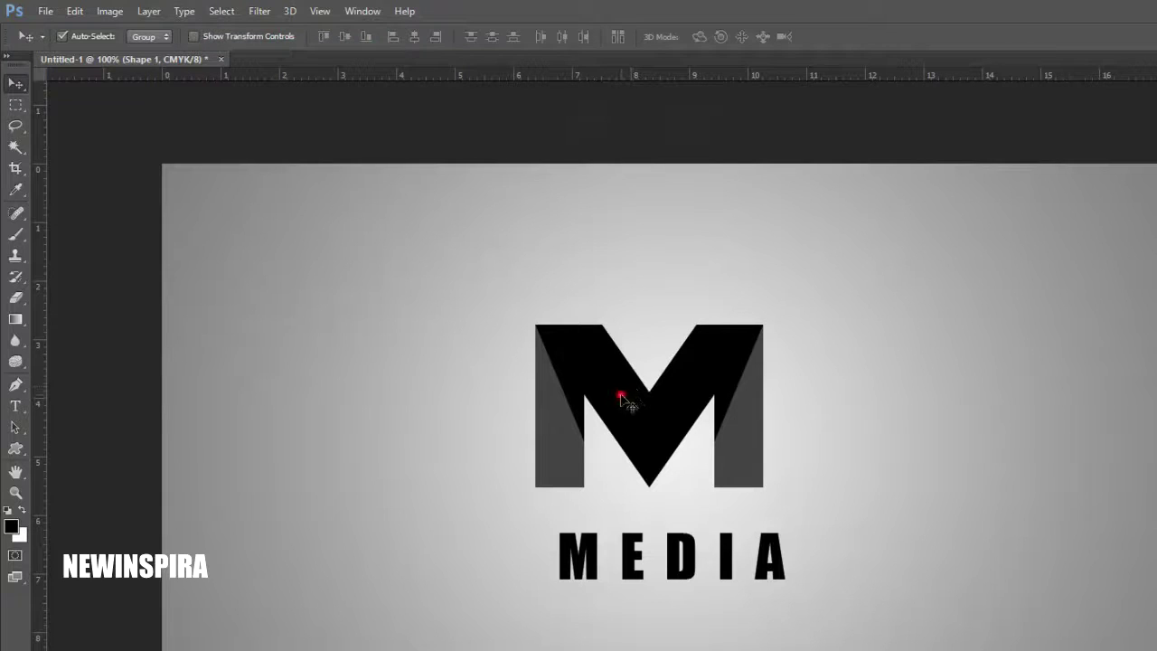
Choose the Gradient tool with the orange preset in Linear Gradient mode.
left_click(15, 319)
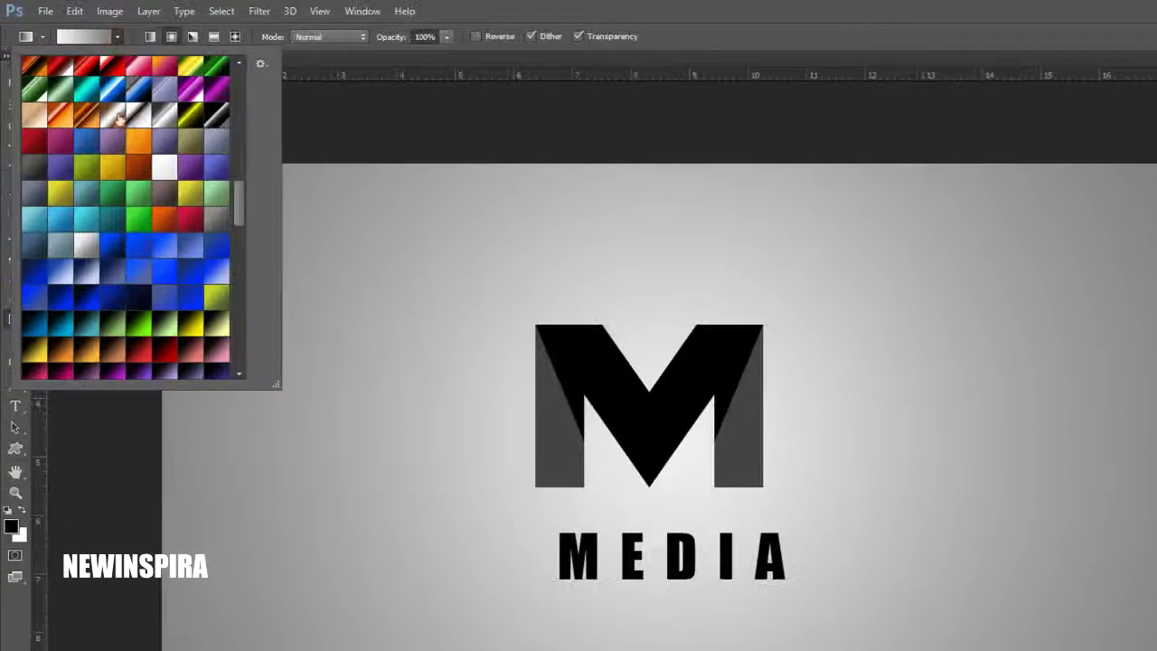
left_click(140, 142)
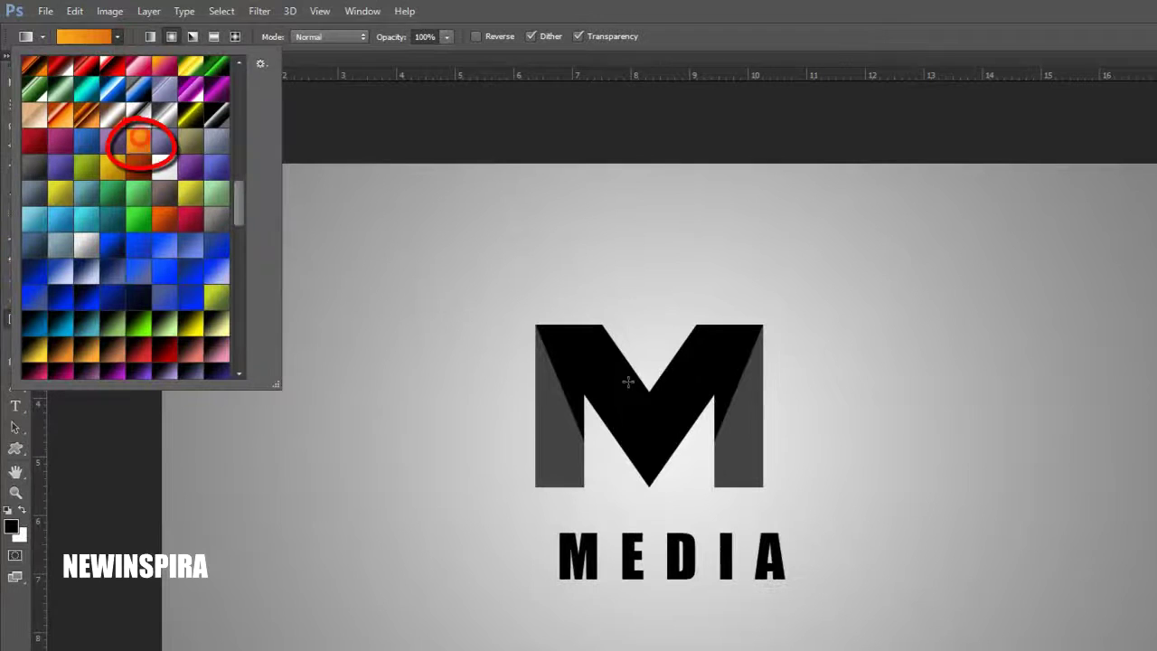
left_click(151, 37)
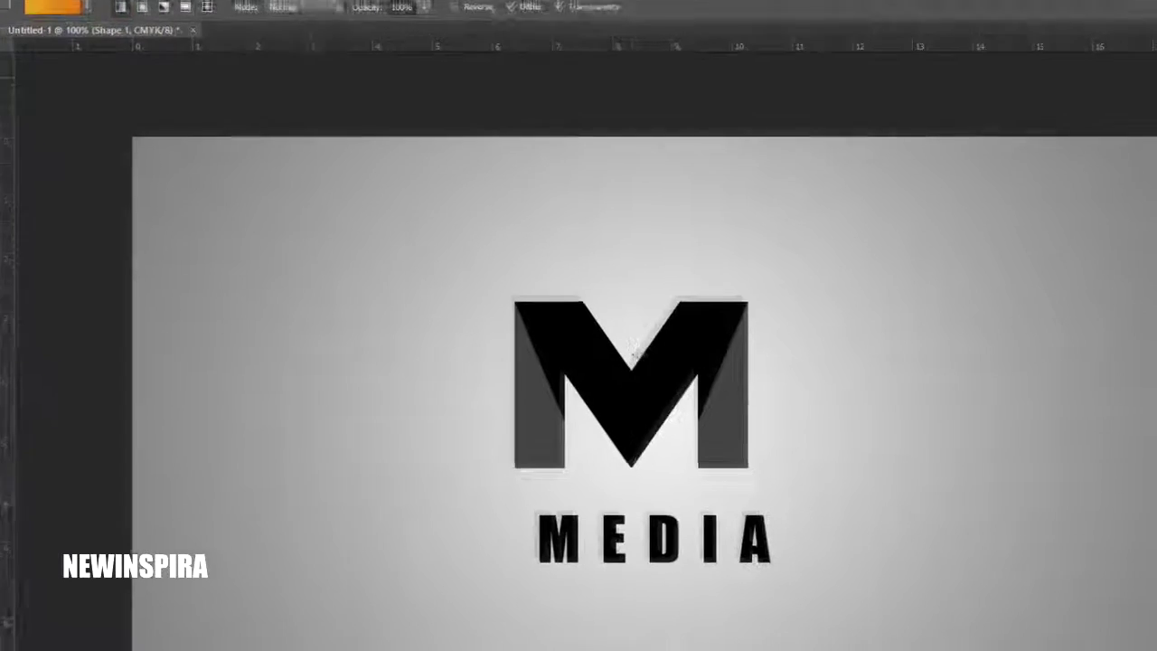